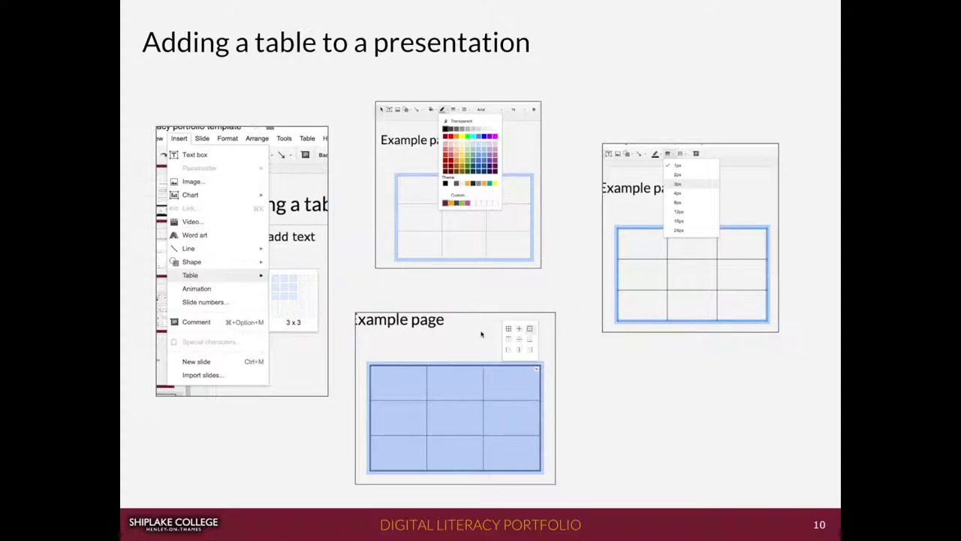
- Leave the slideshow and return to editing slide 10, 'Adding a table to a presentation'
mouse_move(339, 458)
key("Escape")
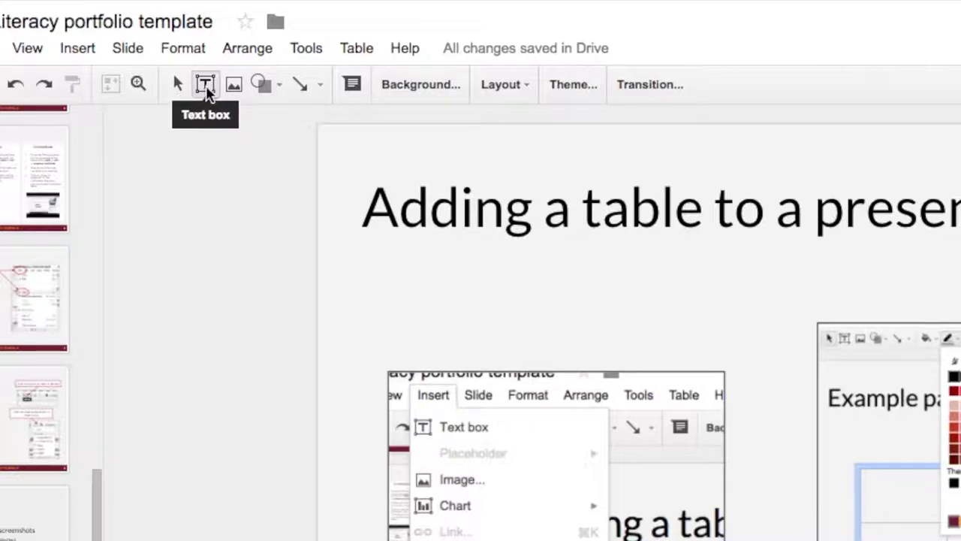
- Add a text box above the first screenshot: 'Step 1 - Select a table size from the 'Table' option in the 'Insert' Menu'
left_click(205, 84)
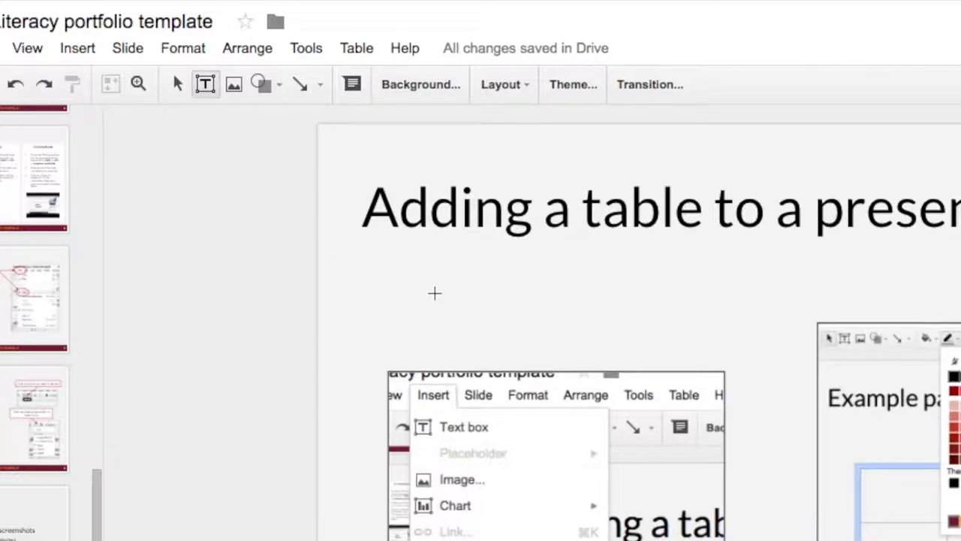
left_click_drag(417, 289, 753, 344)
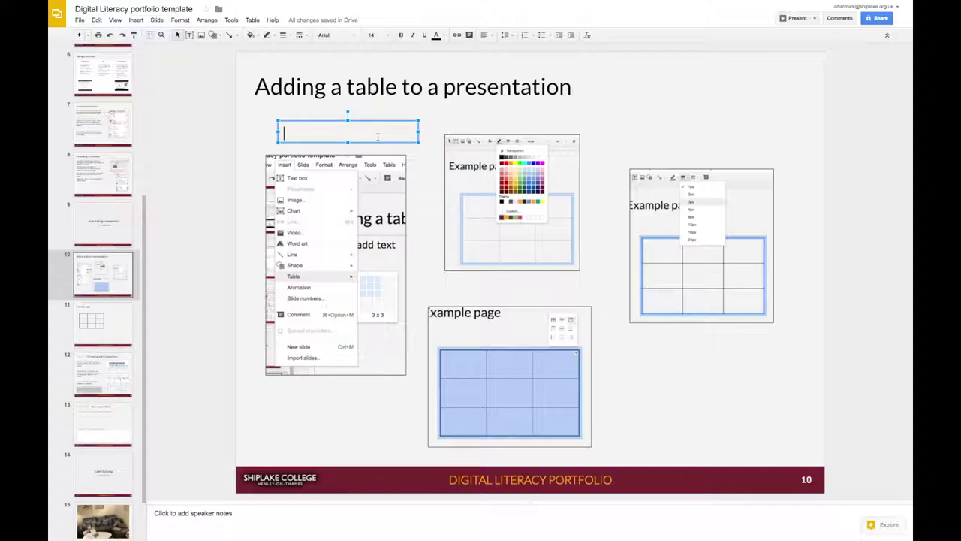
type("Step 1 - Select a table size ")
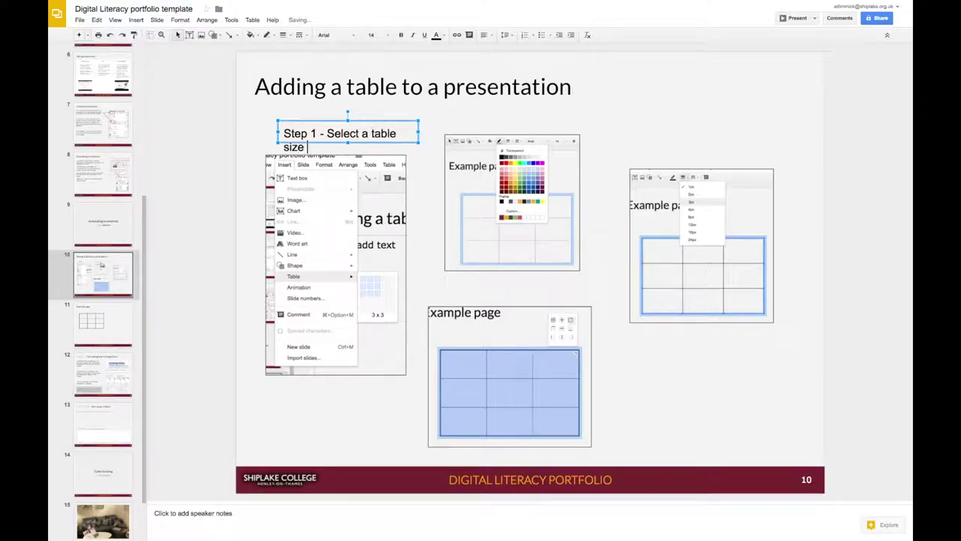
type("from the 'Table' optoin")
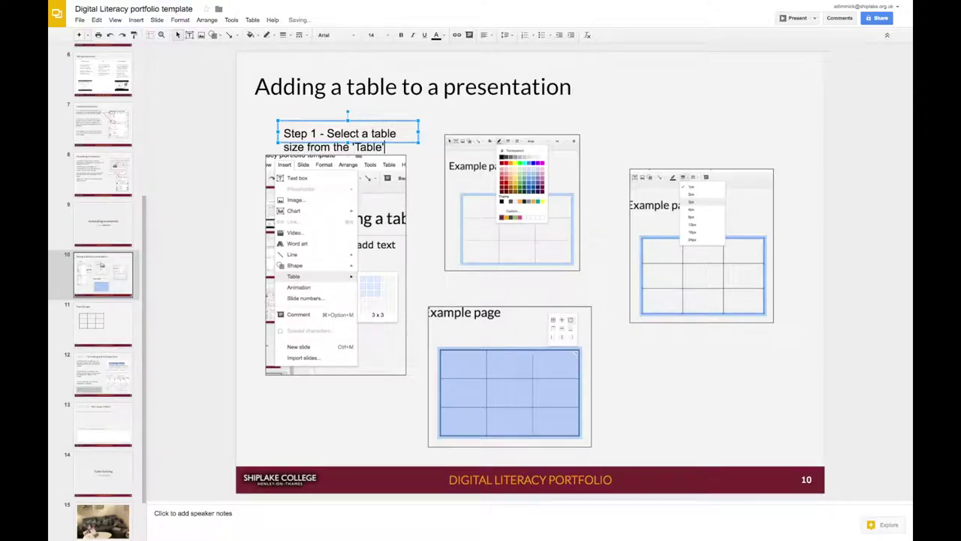
key("BackSpace")
key("BackSpace")
key("BackSpace")
key("BackSpace")
type("tion in the 'Inser")
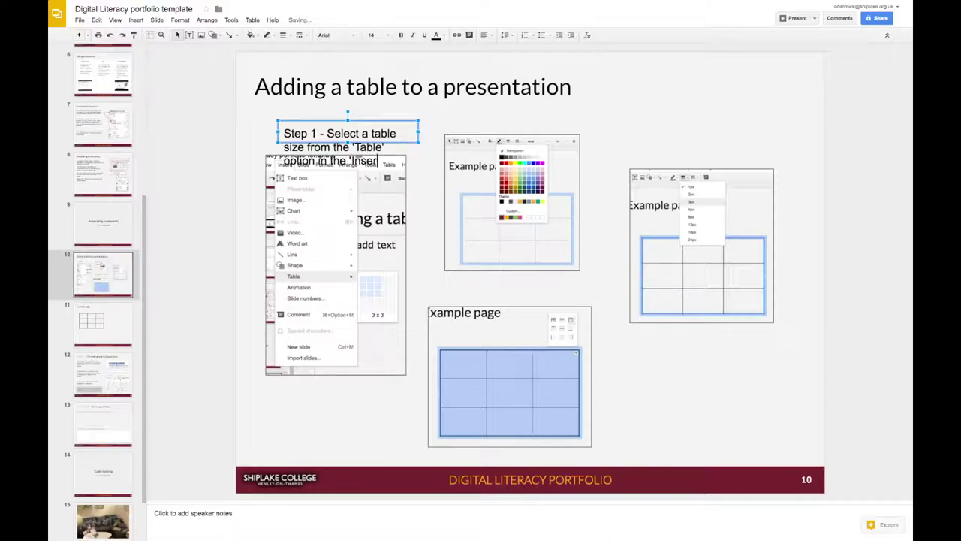
type("t' Menu")
- Set the Step 1 caption to 10 pt, then move its box higher and make it taller
left_click(239, 132)
left_click(329, 133)
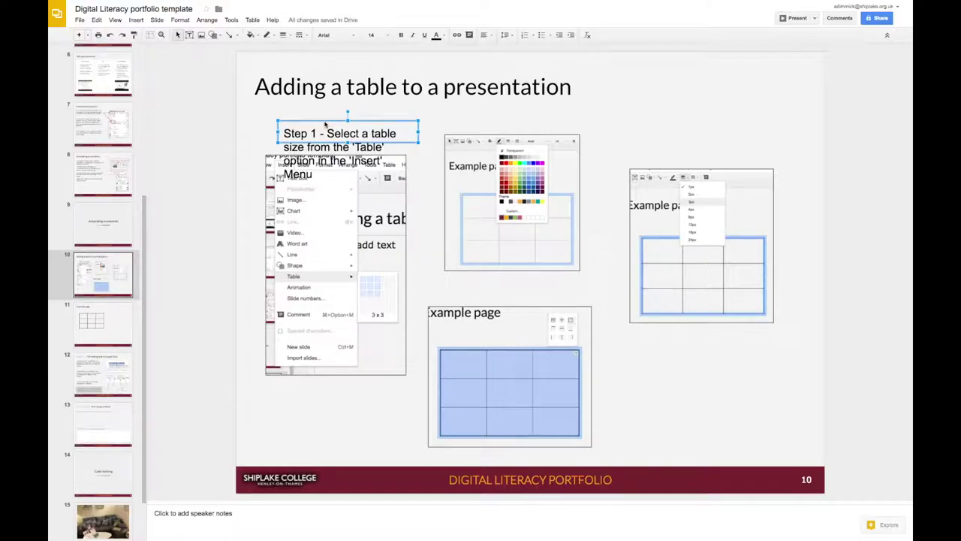
left_click(379, 35)
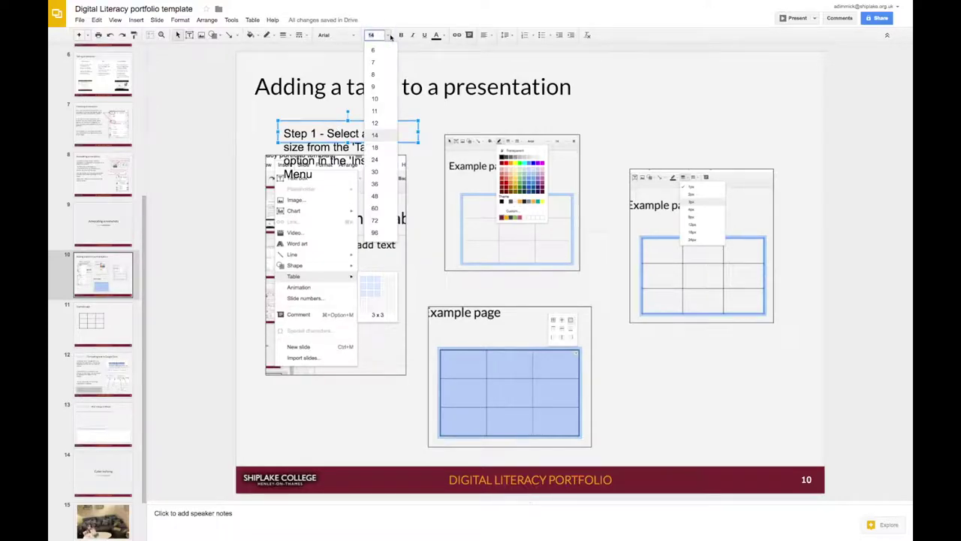
left_click(391, 103)
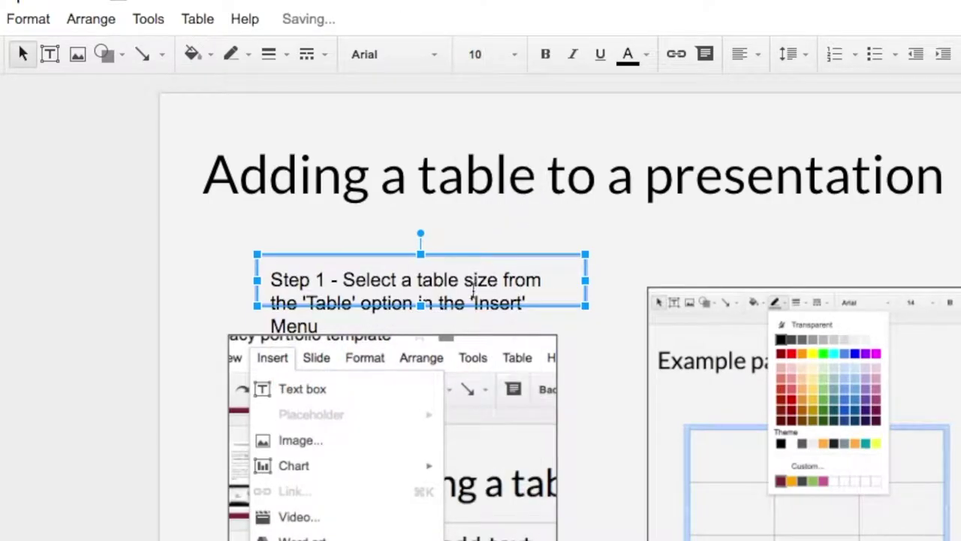
left_click(441, 258)
left_click_drag(441, 258, 443, 239)
left_click_drag(422, 288, 423, 321)
left_click_drag(457, 234, 456, 226)
- Centre the caption text horizontally and vertically within its box
left_click(739, 57)
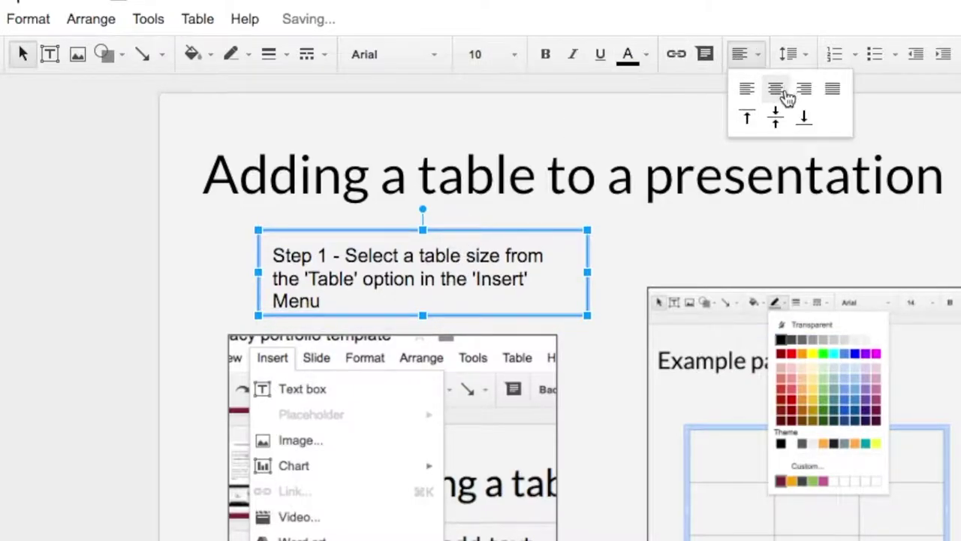
left_click(778, 92)
left_click(733, 56)
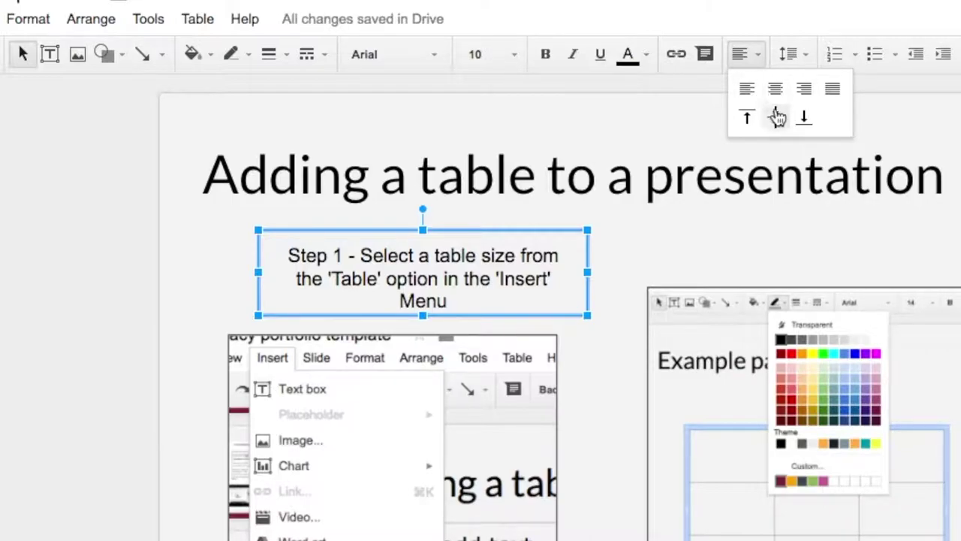
left_click(776, 119)
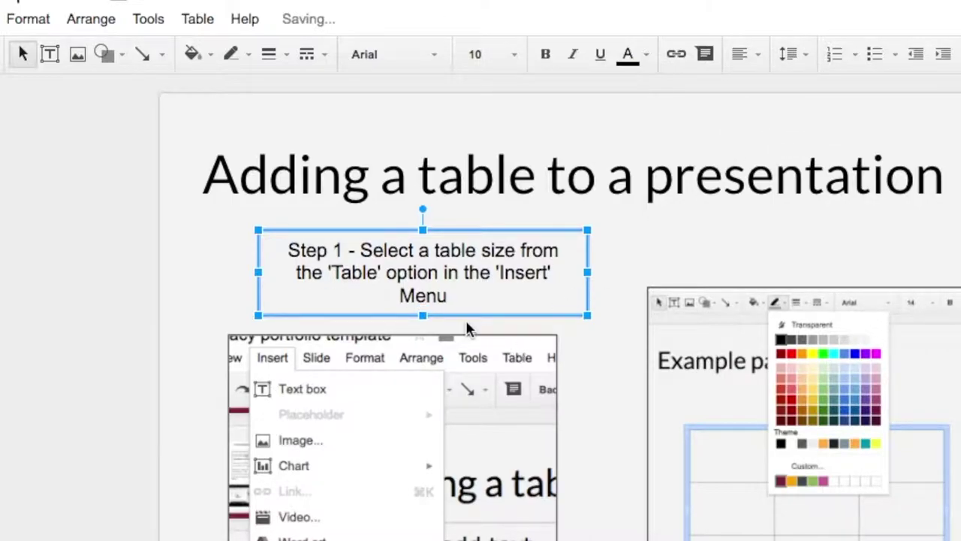
- Shift the Step 1 caption slightly right and down, and give it a red border
left_click(423, 317)
left_click_drag(502, 322, 513, 328)
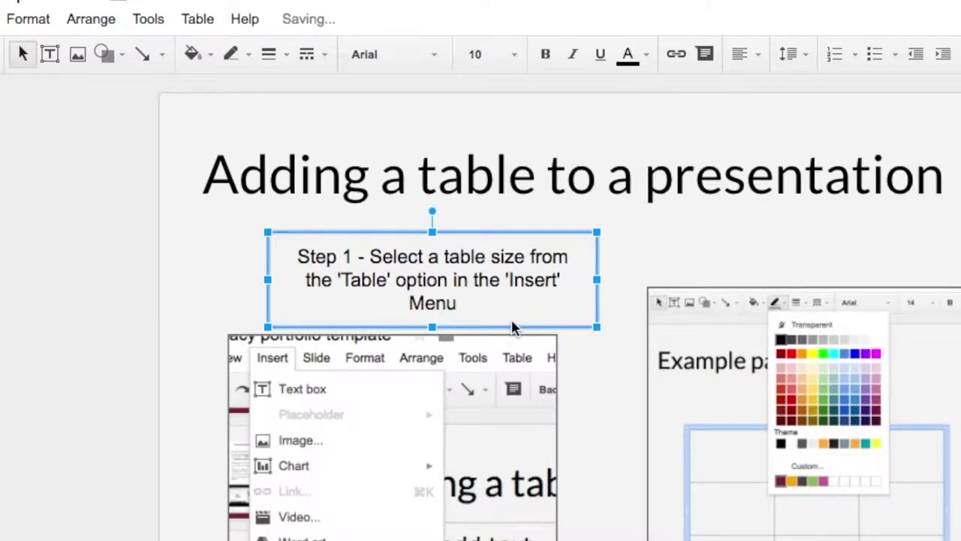
left_click(238, 55)
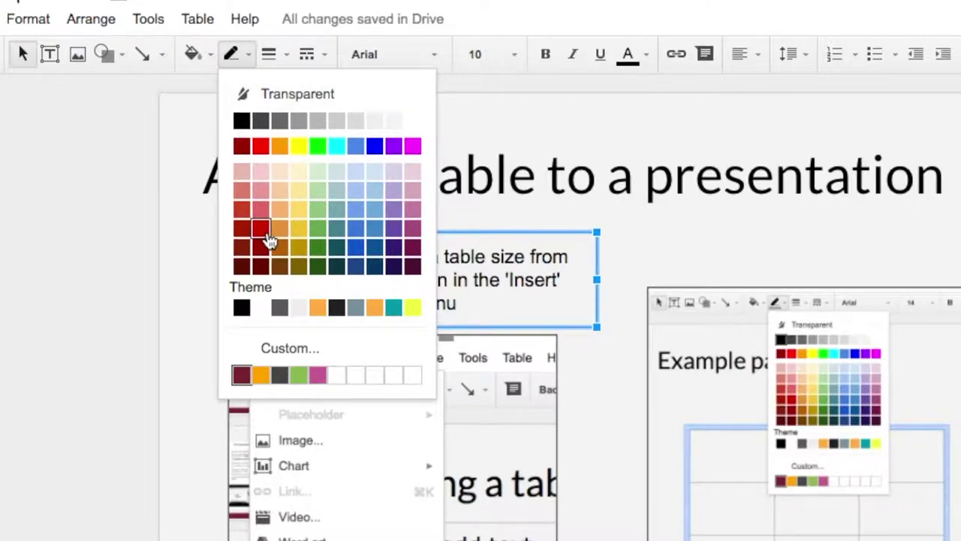
left_click(262, 232)
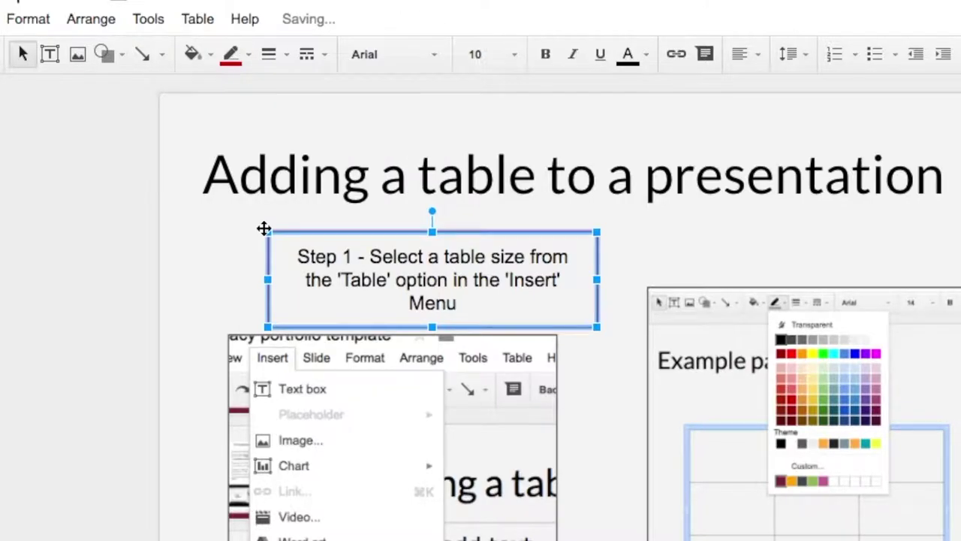
left_click(197, 295)
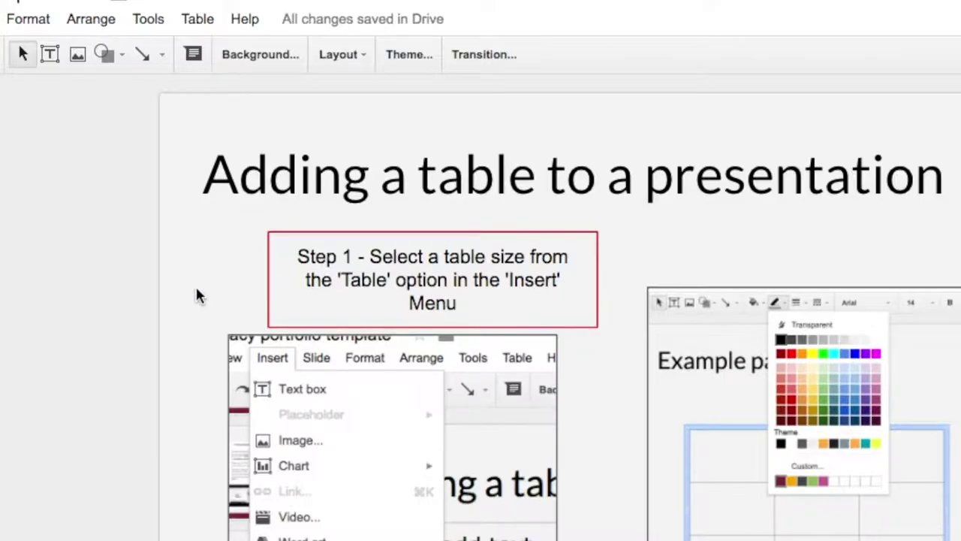
- Fill the Step 1 caption box with white
left_click(314, 232)
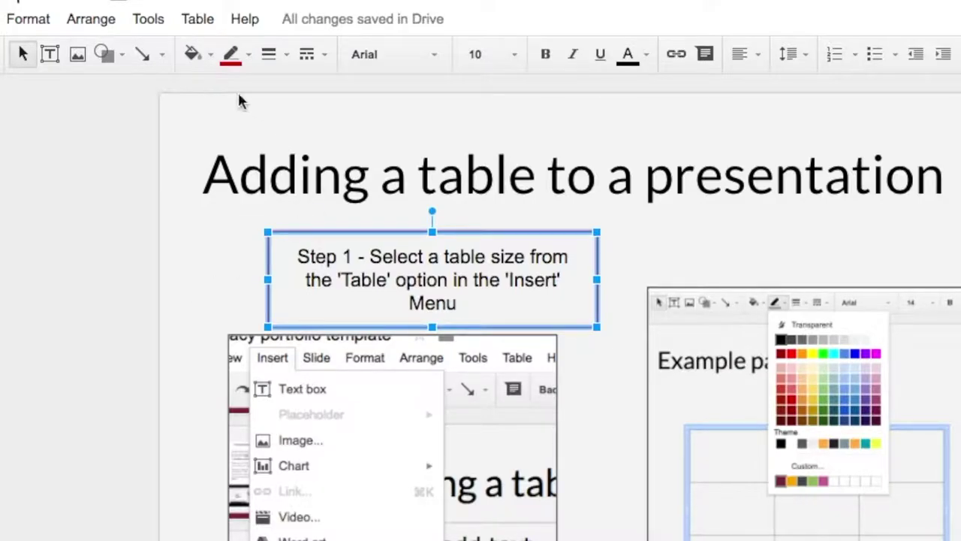
left_click(191, 55)
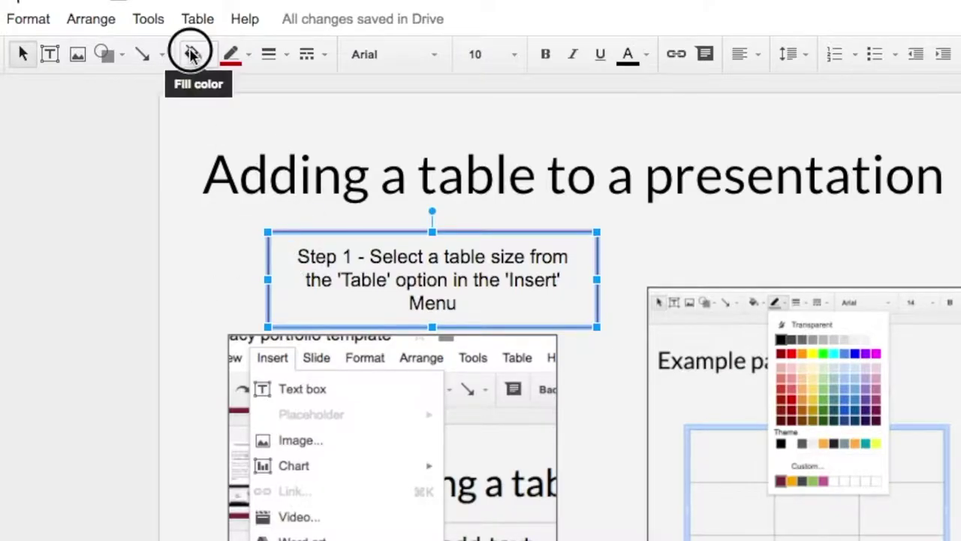
left_click(374, 159)
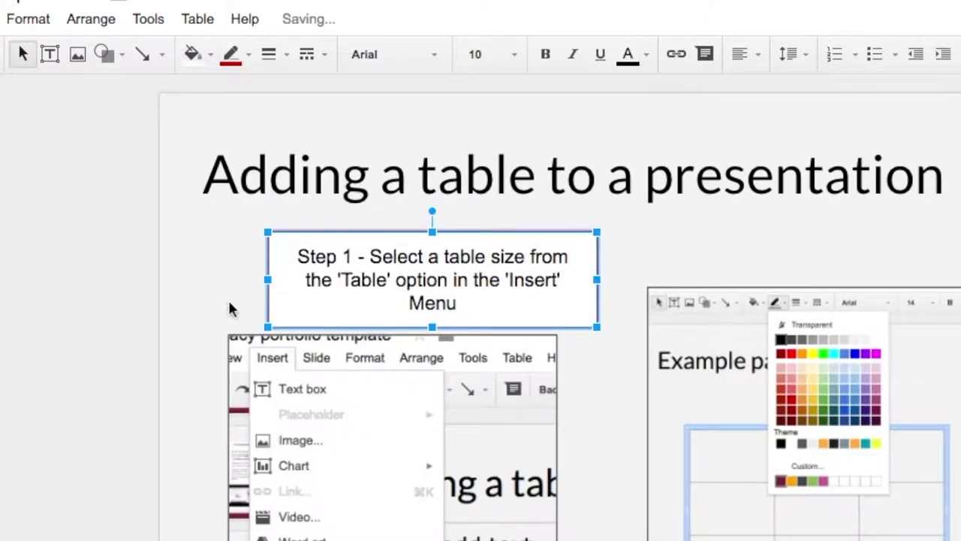
left_click(230, 303)
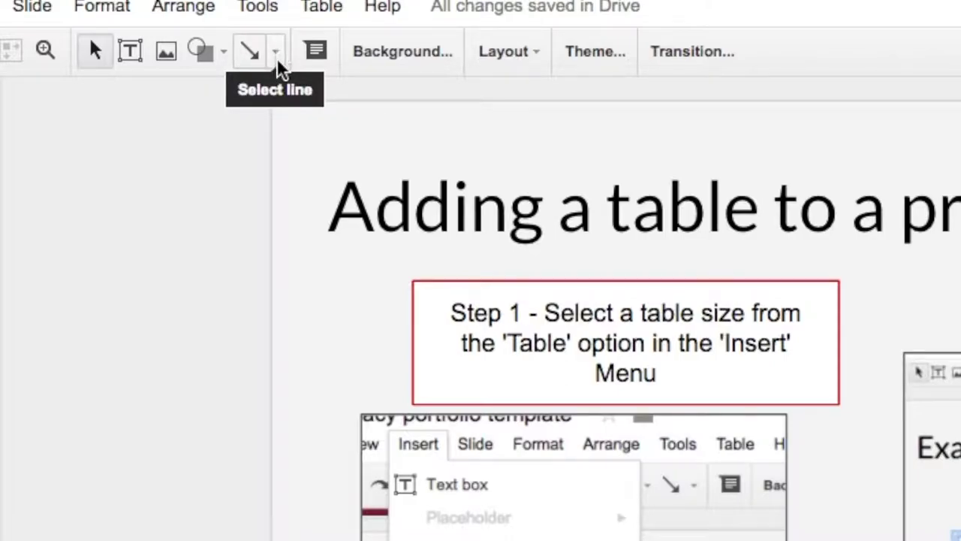
- Draw a red 2px arrow from the Step 1 caption to the screenshot's Text box item
left_click(276, 52)
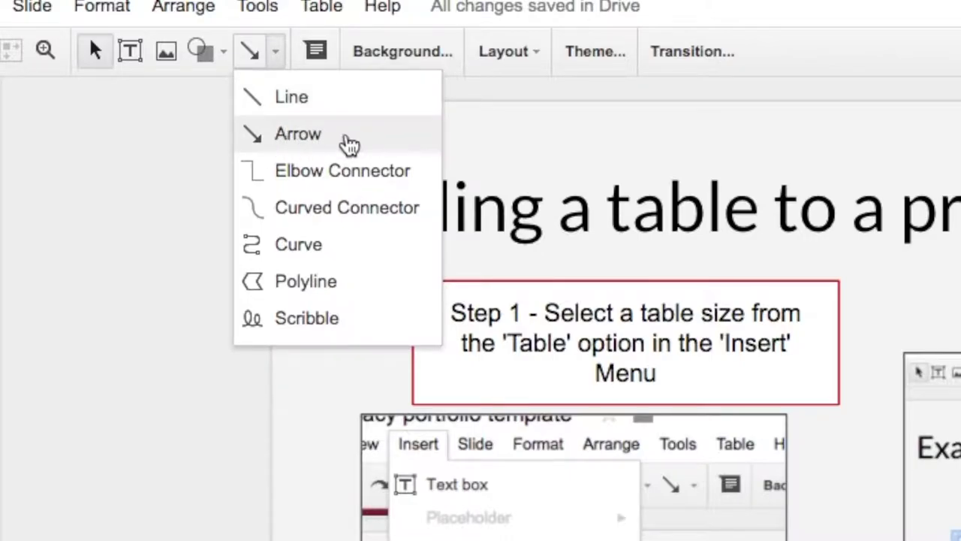
left_click(354, 143)
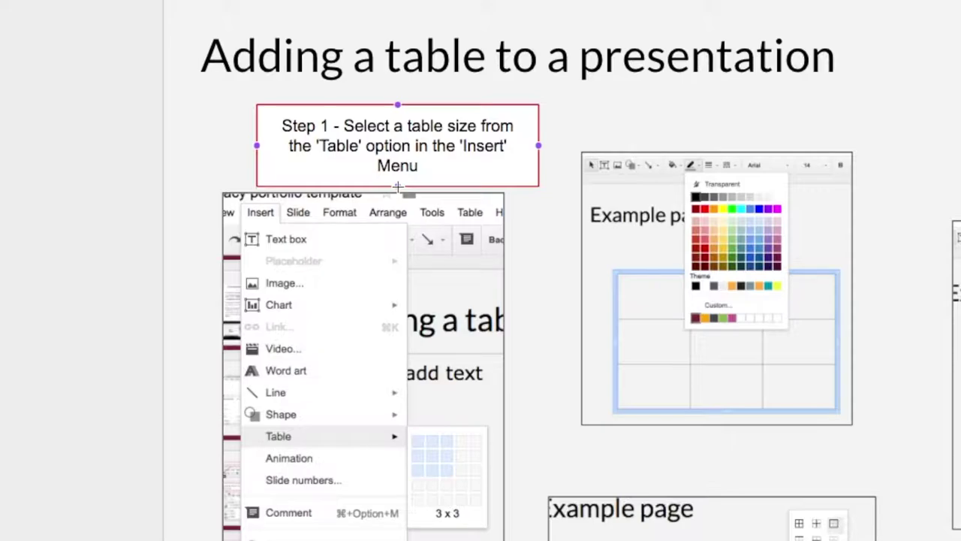
mouse_move(397, 186)
left_mouse_down()
mouse_move(343, 232)
mouse_move(314, 237)
left_mouse_up()
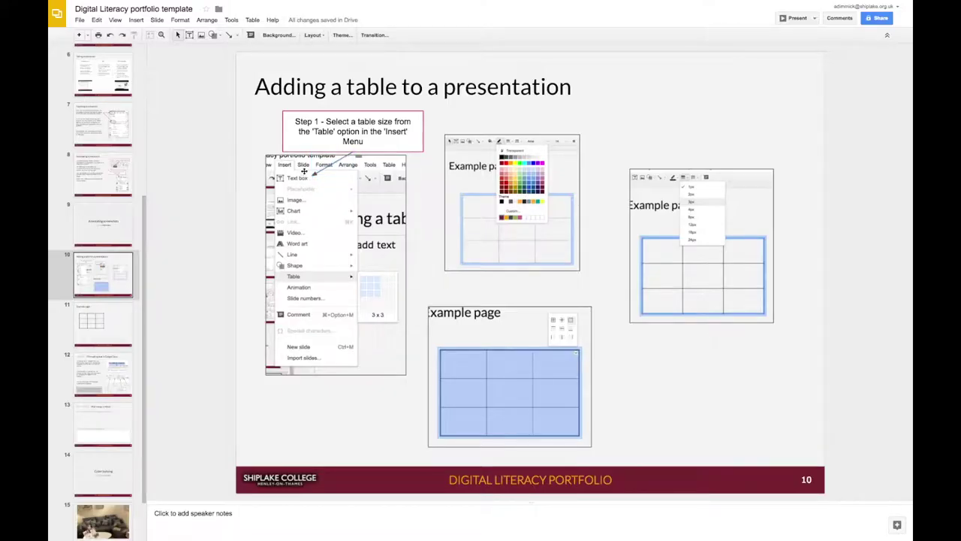
left_click_drag(316, 175, 351, 154)
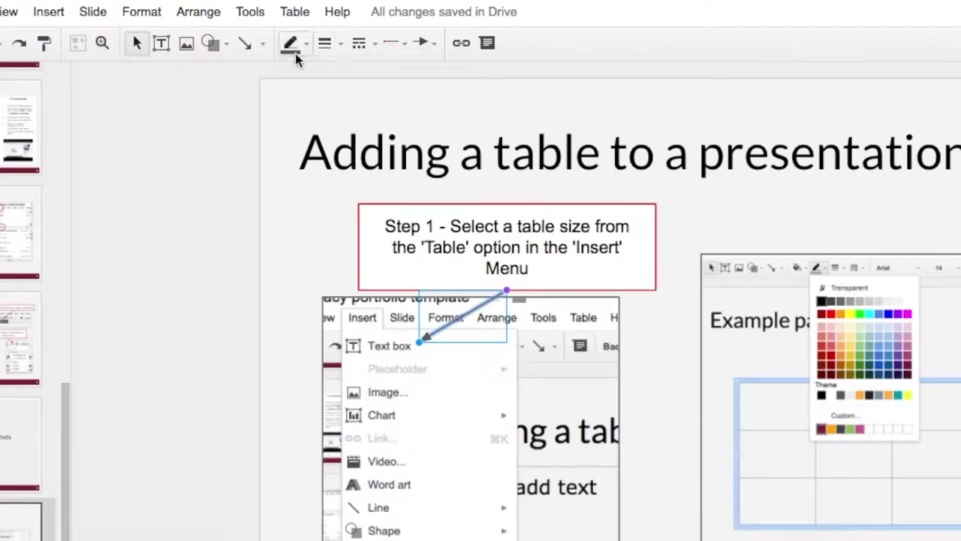
left_click(253, 35)
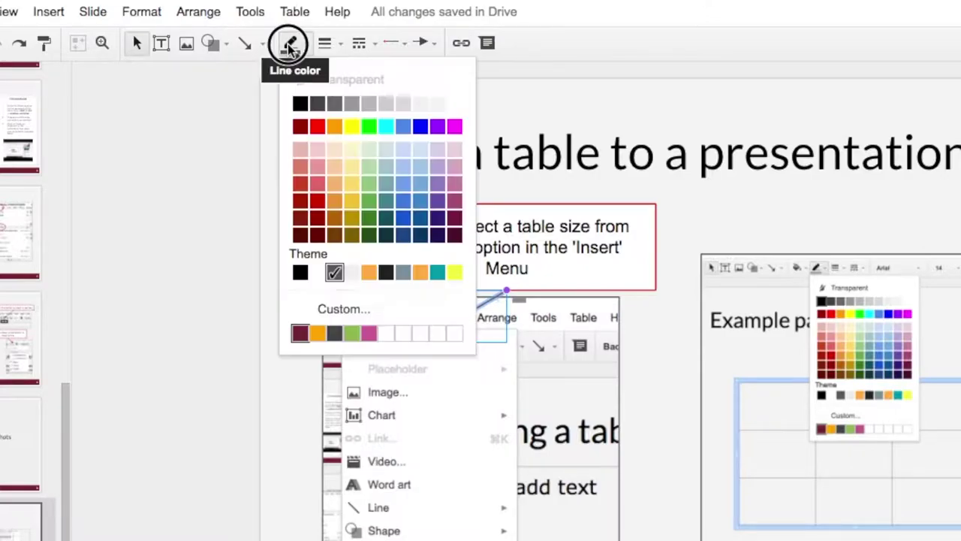
left_click(318, 202)
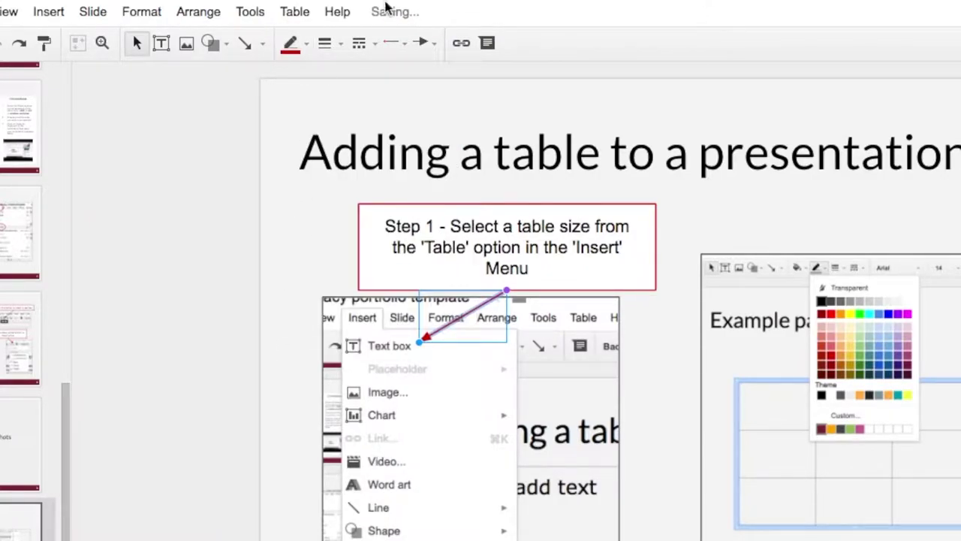
left_click(331, 45)
left_click(397, 108)
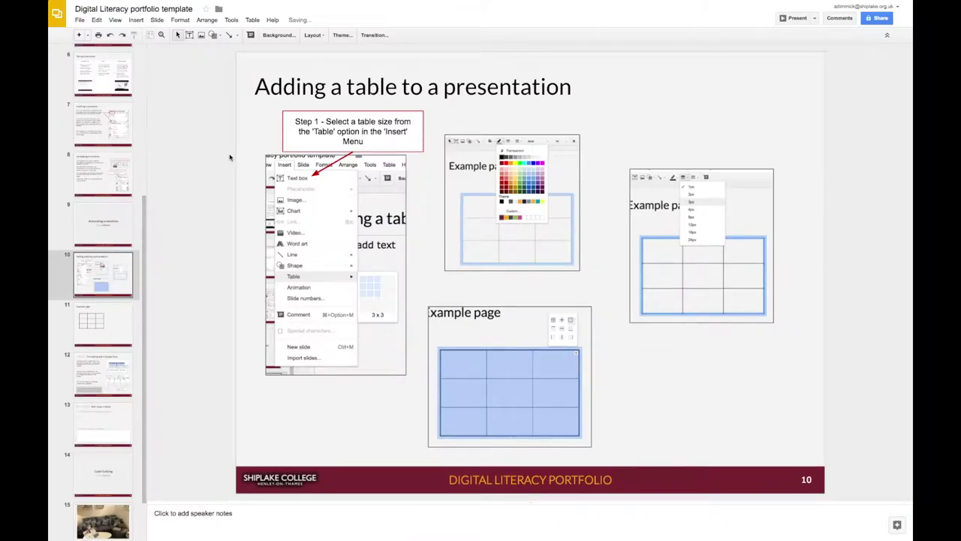
left_click(229, 35)
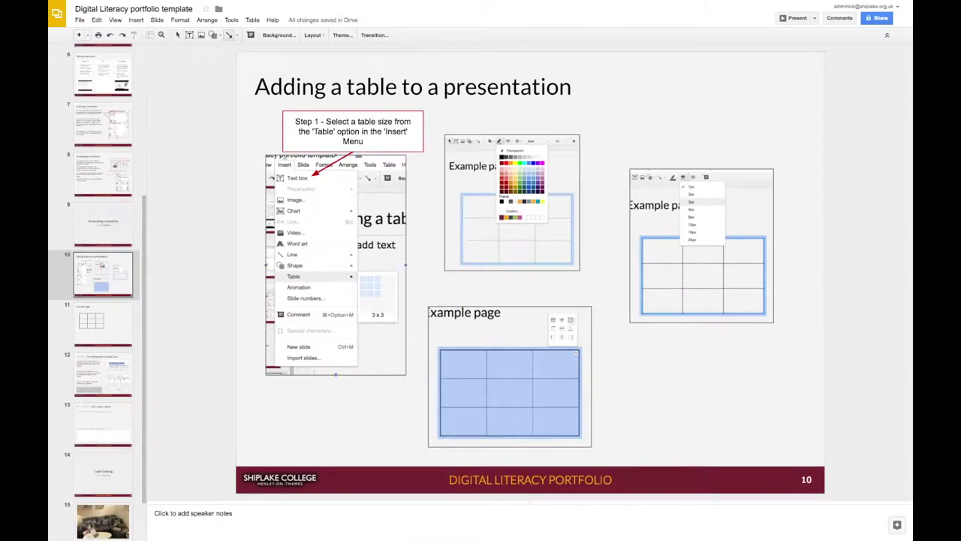
left_click_drag(353, 151, 328, 275)
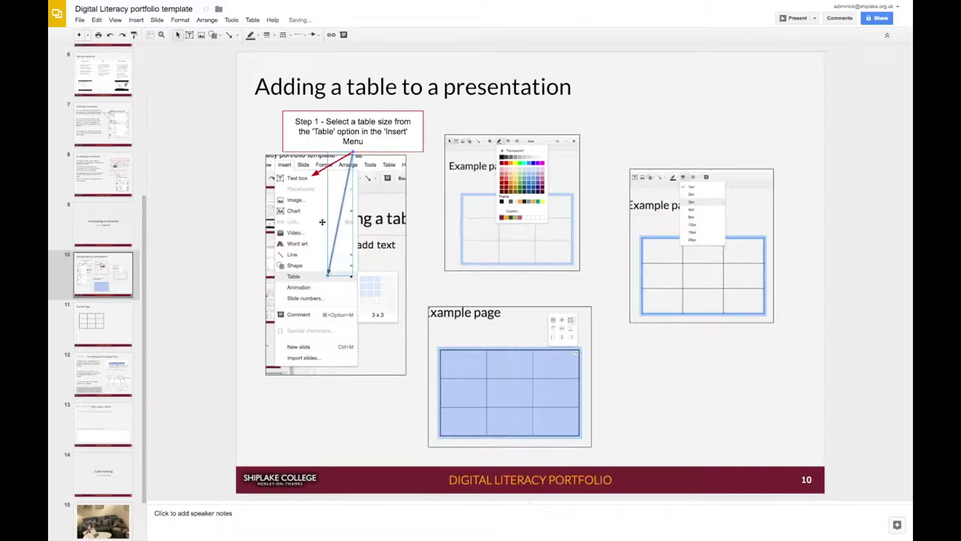
left_click(251, 34)
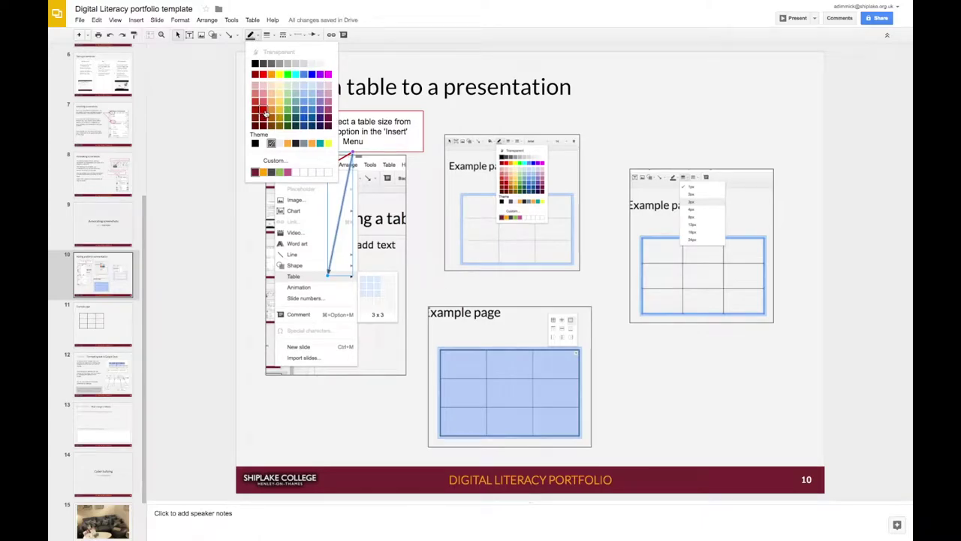
left_click(264, 111)
left_click(266, 35)
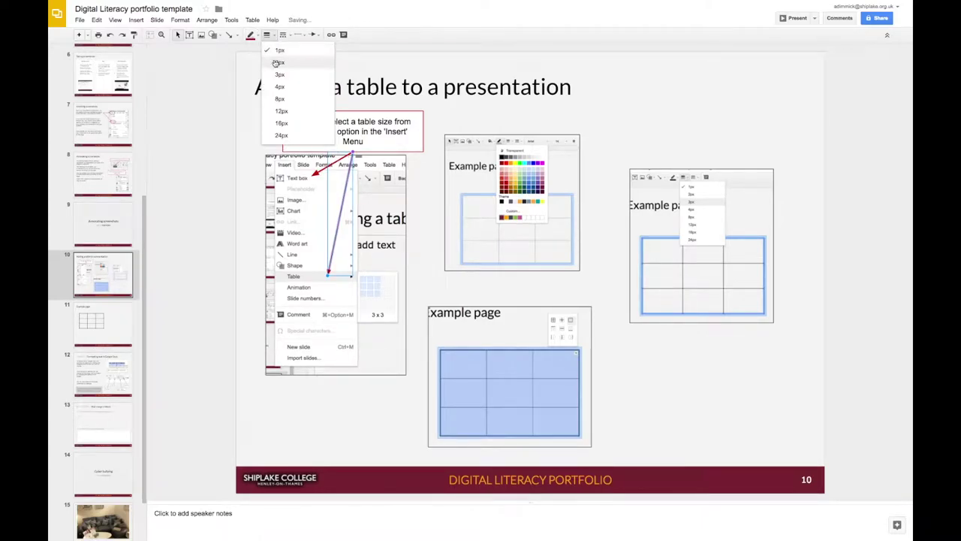
left_click(268, 69)
left_click(231, 135)
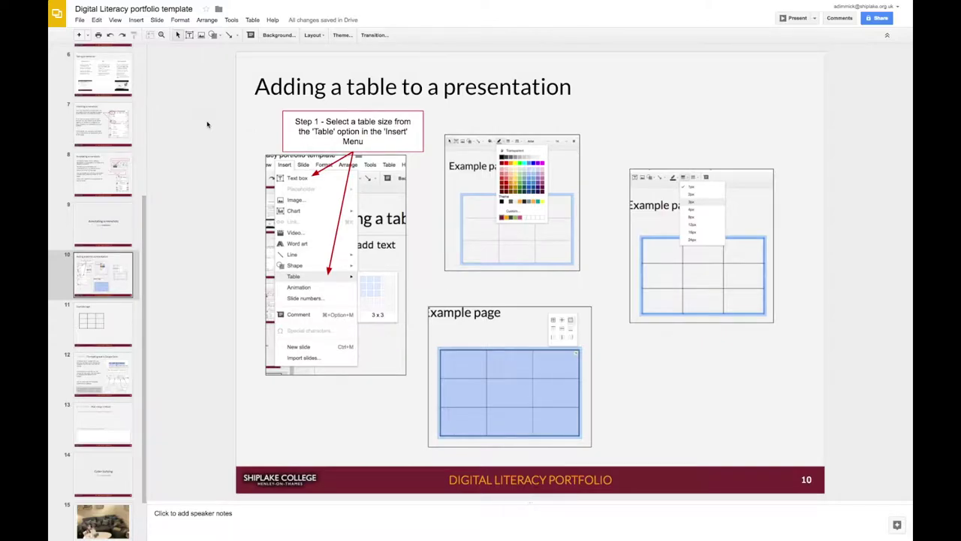
left_click(290, 112)
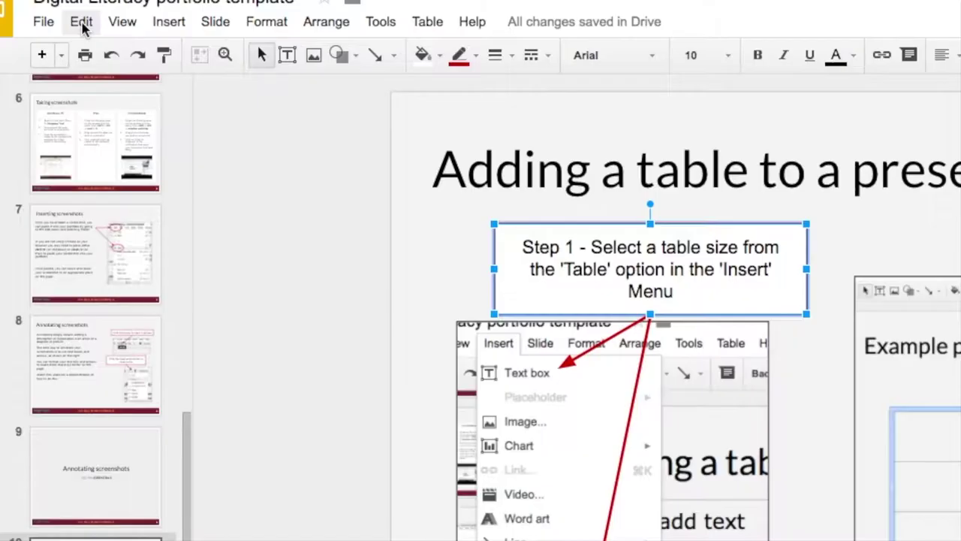
- Duplicate the Step 1 label and place the copy above the second screenshot
left_click(81, 23)
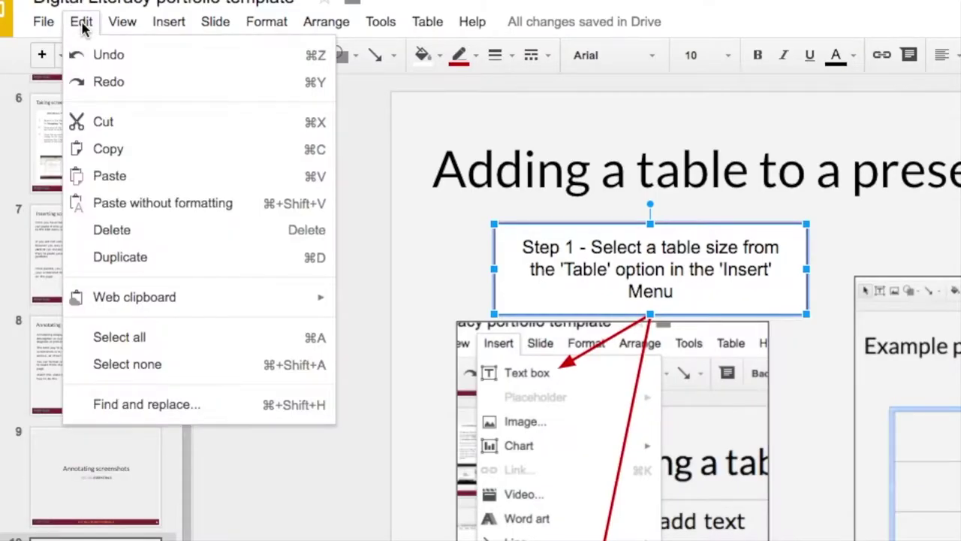
left_click(174, 163)
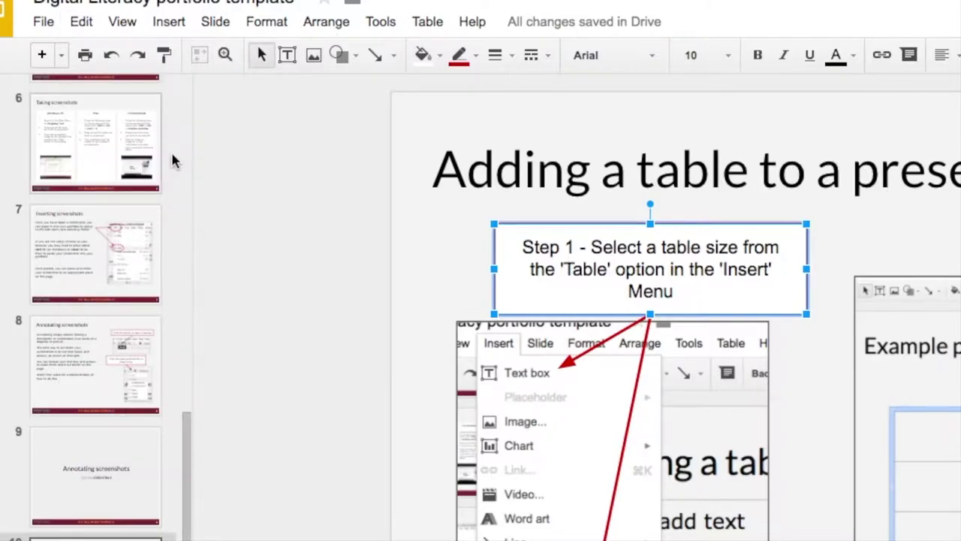
left_click(93, 23)
left_click(135, 177)
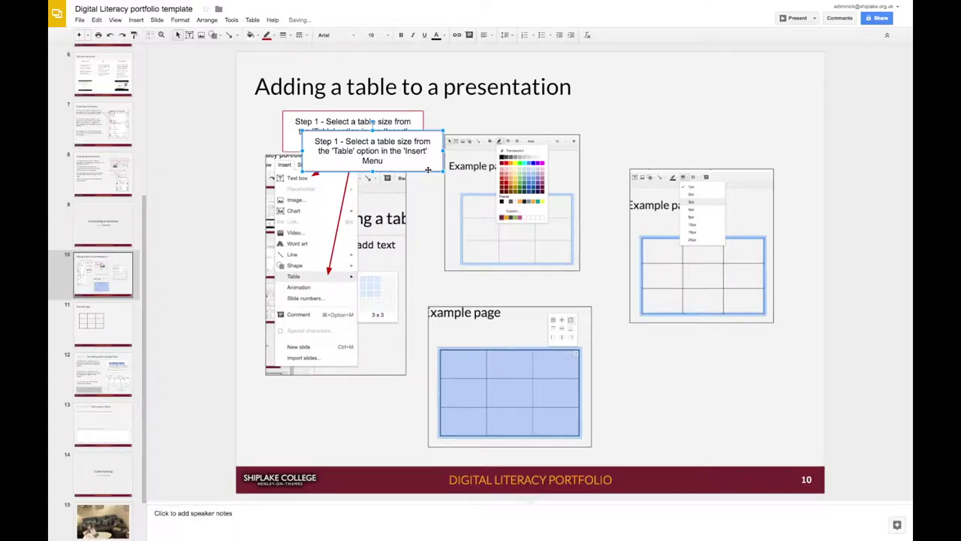
left_click_drag(429, 170, 624, 146)
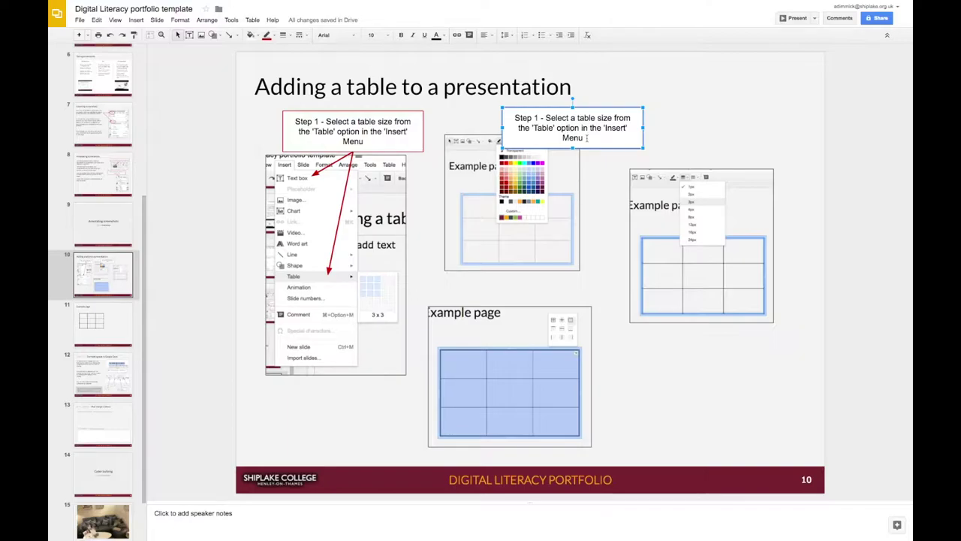
- Reword the copy as Step 2 about the border colour button, then nudge it and the screenshot
left_click_drag(535, 118, 588, 137)
type("2 - Select the table and click on the border colour button in the toolbar to")
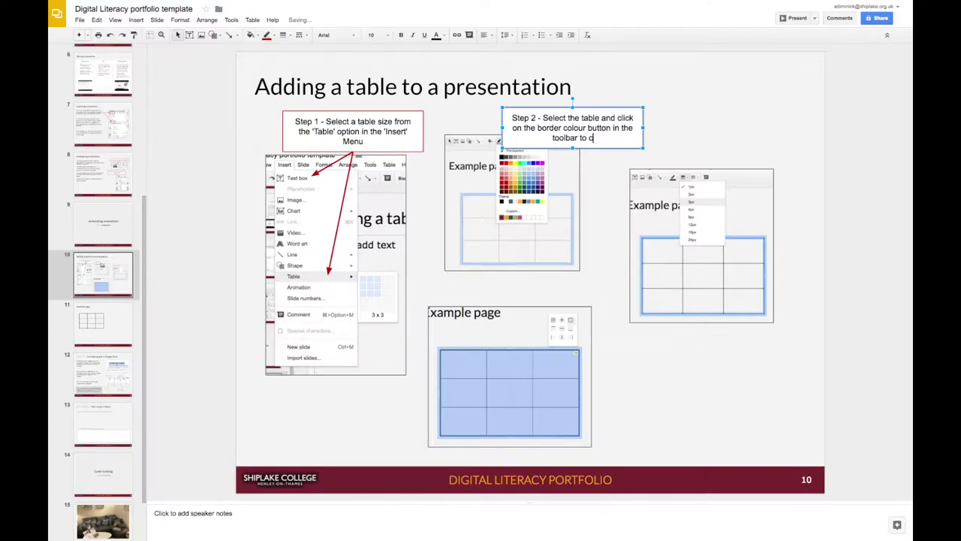
type("hange its colour")
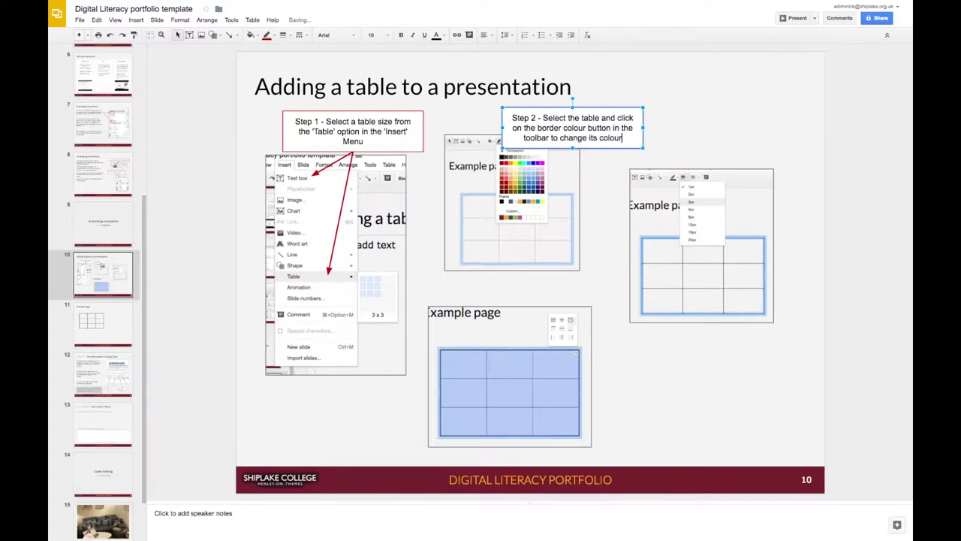
left_click(704, 125)
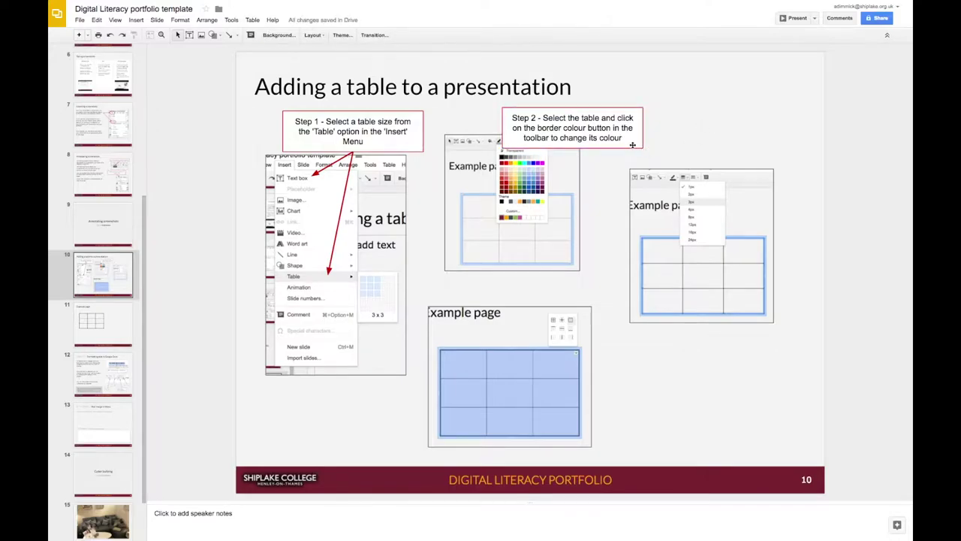
left_click_drag(632, 144, 655, 145)
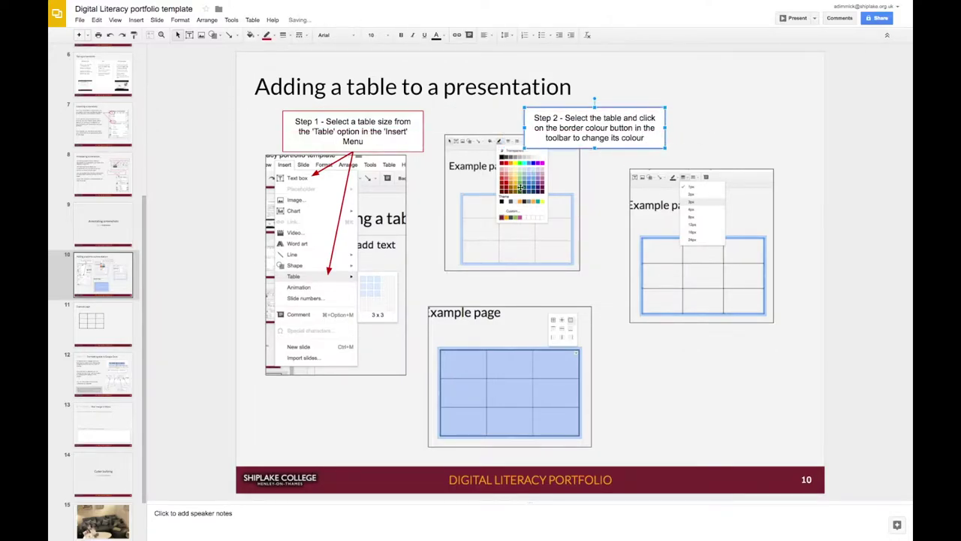
left_click_drag(560, 172, 558, 189)
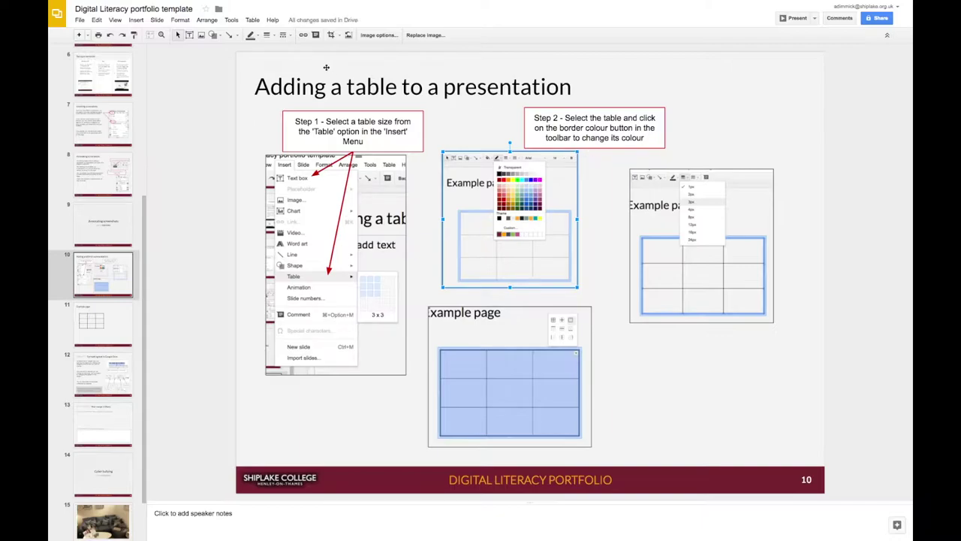
left_click(229, 36)
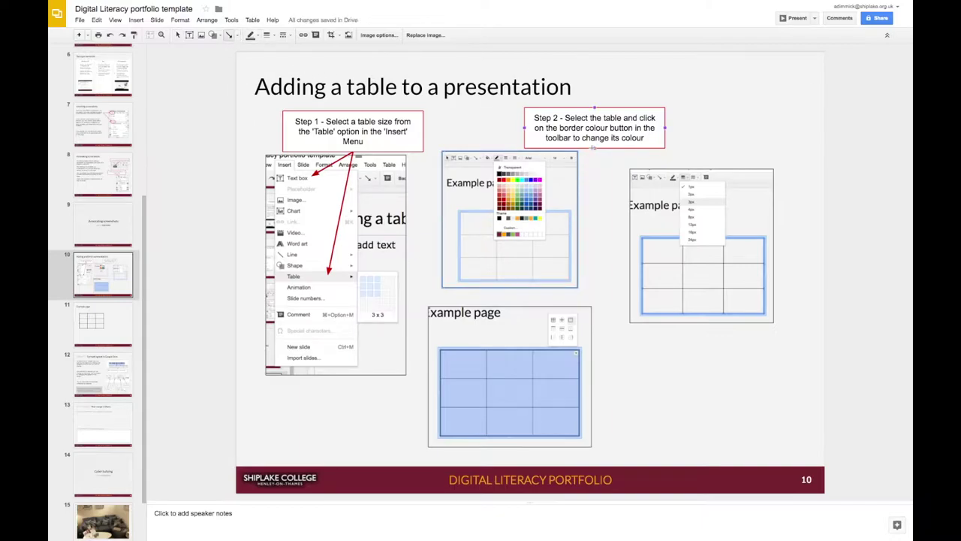
- Draw a thick red line from the Step 2 label to the second screenshot
left_click_drag(594, 147, 503, 158)
left_click(250, 34)
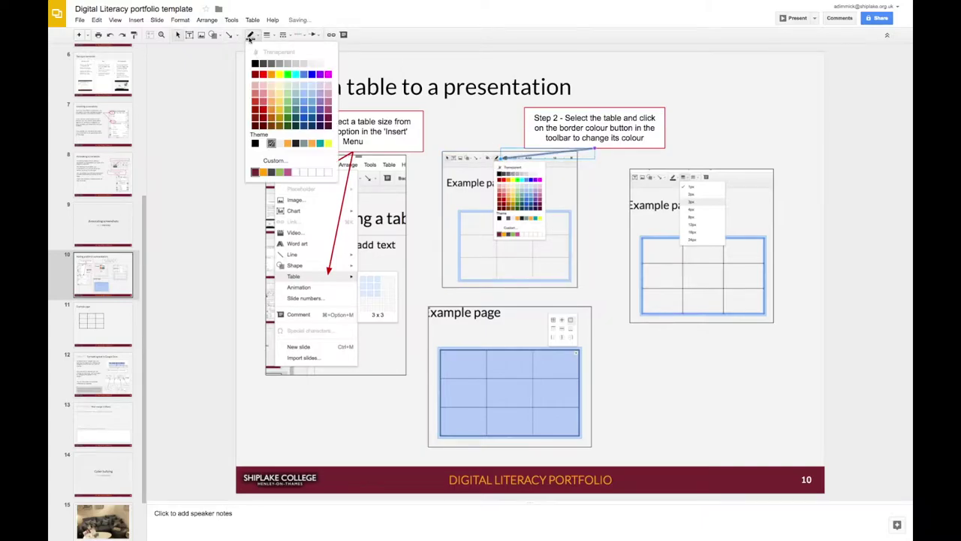
left_click(262, 112)
left_click(266, 35)
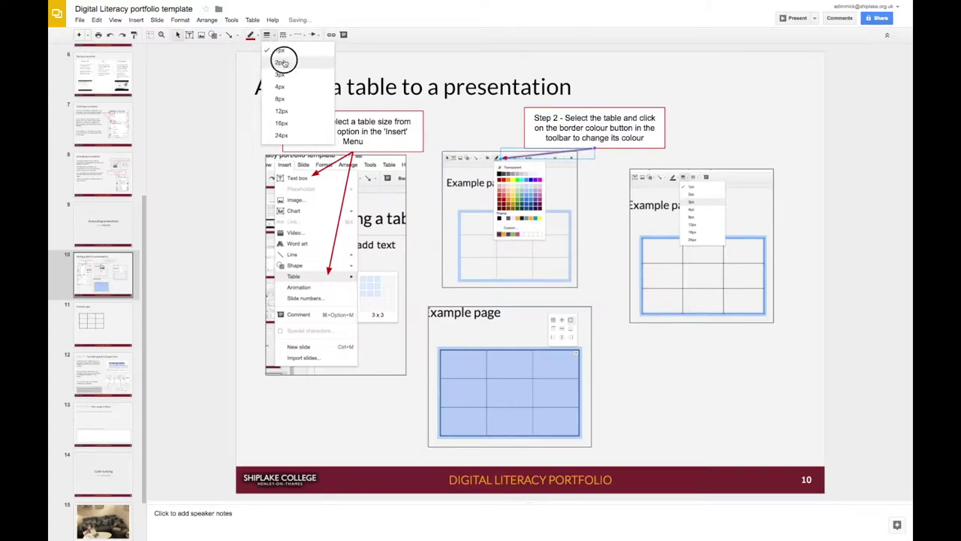
left_click(280, 63)
- Paste another copy of the Step 1 label onto the slide
left_click(763, 109)
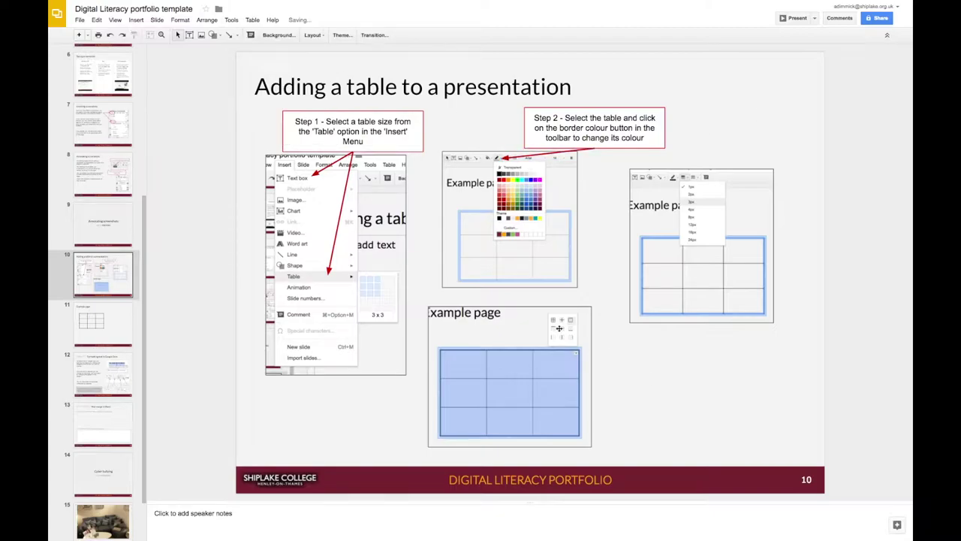
left_click(97, 19)
left_click(110, 90)
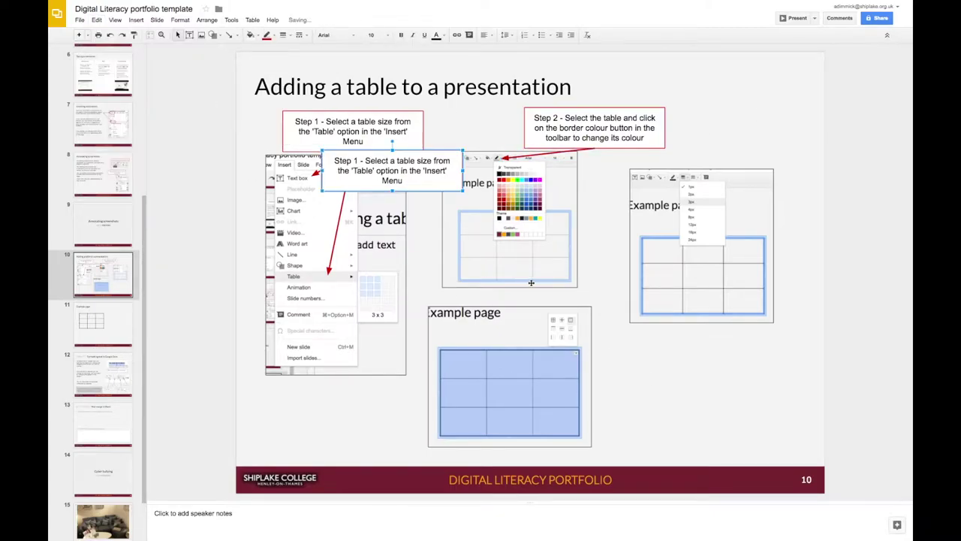
- Place the pasted label by the bottom screenshot as Step 3, explaining how to select the outer border
left_click_drag(607, 380, 637, 357)
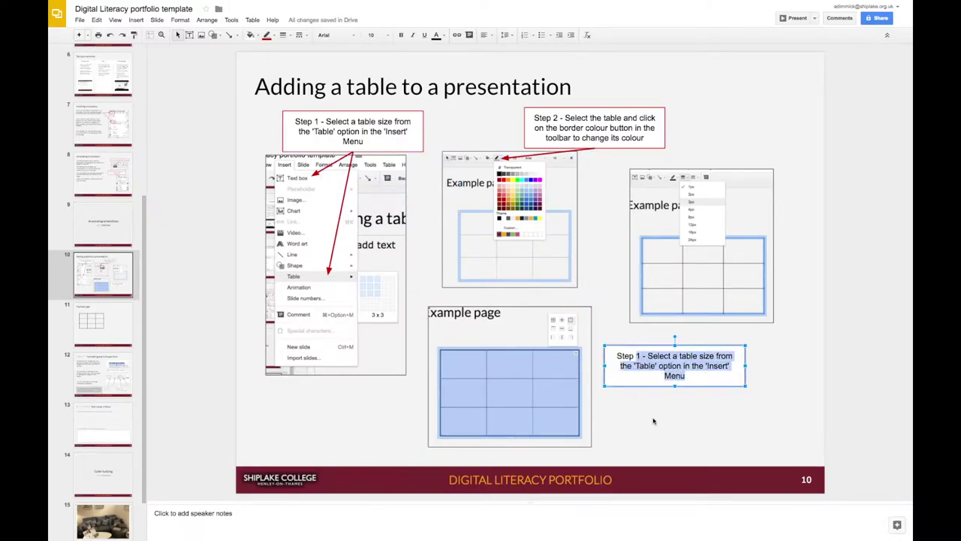
type("3 -")
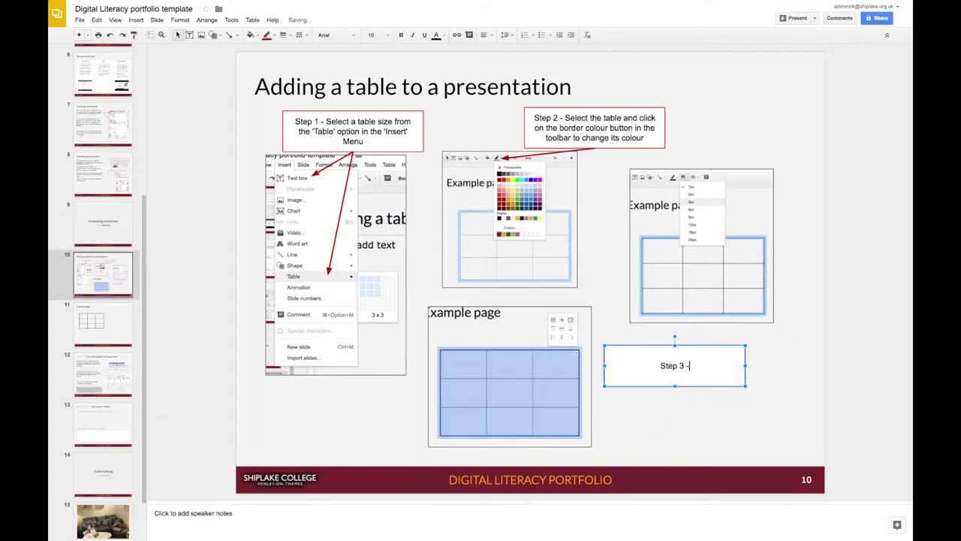
type(" To select the outer border, select the whole ")
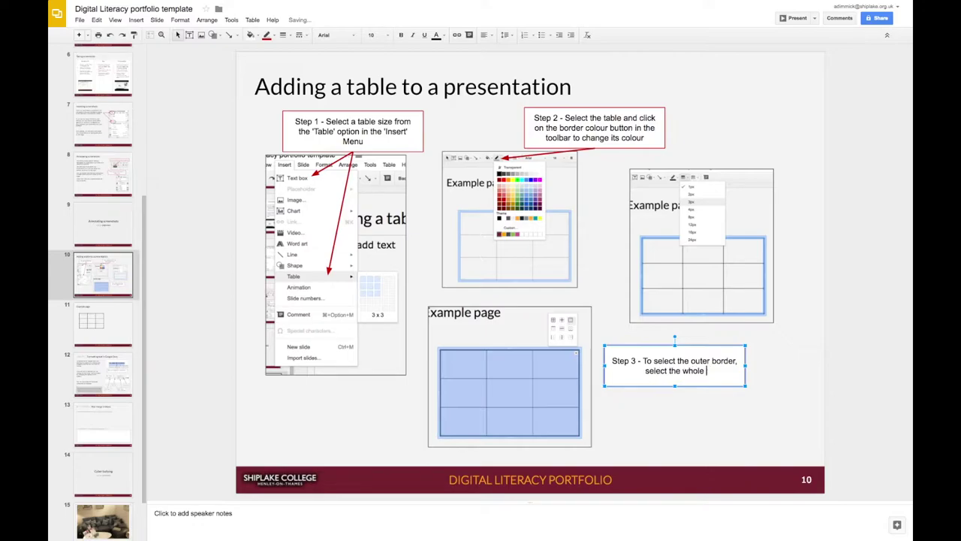
type("table and the click on th")
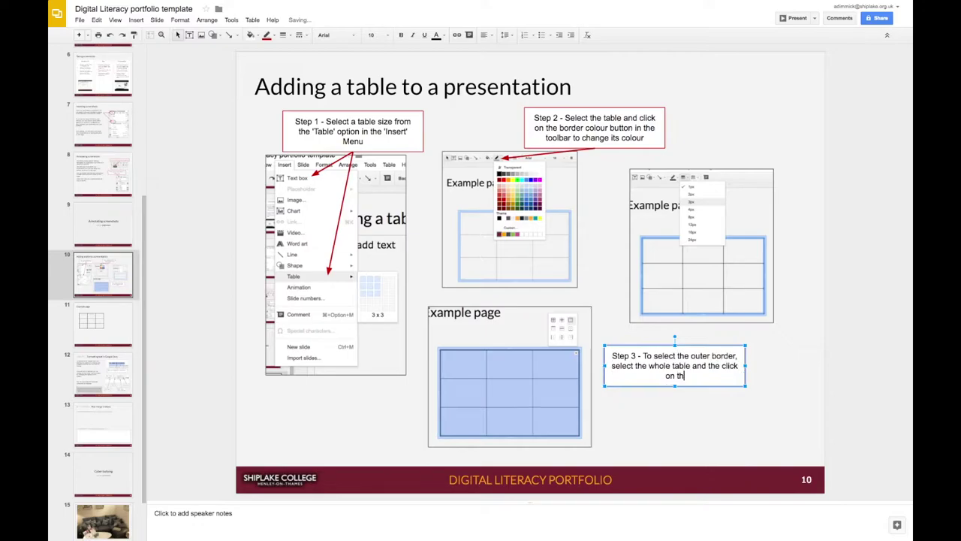
type("e border selector control")
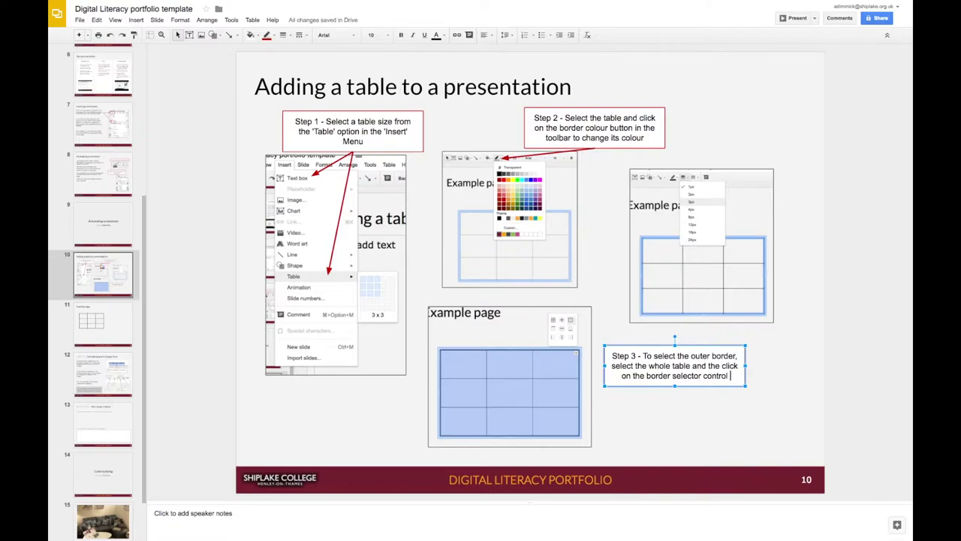
type("at the ")
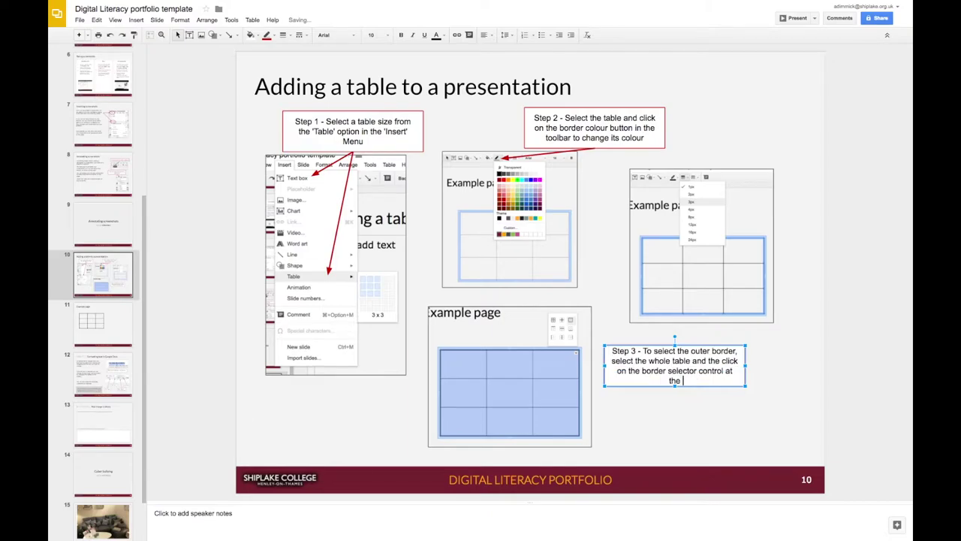
type("top-right of the table.")
left_click_drag(674, 386, 675, 394)
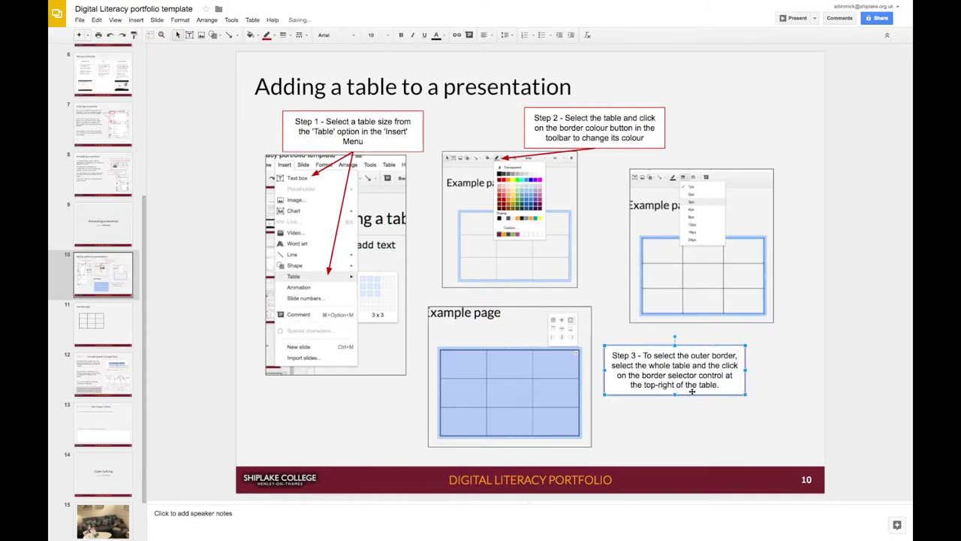
- Remove the final full stop from the Step 3 label
left_click(726, 391)
key("BackSpace")
left_click(698, 416)
- Draw a red 2px arrow linking the Step 3 label to the bottom table
left_click(229, 35)
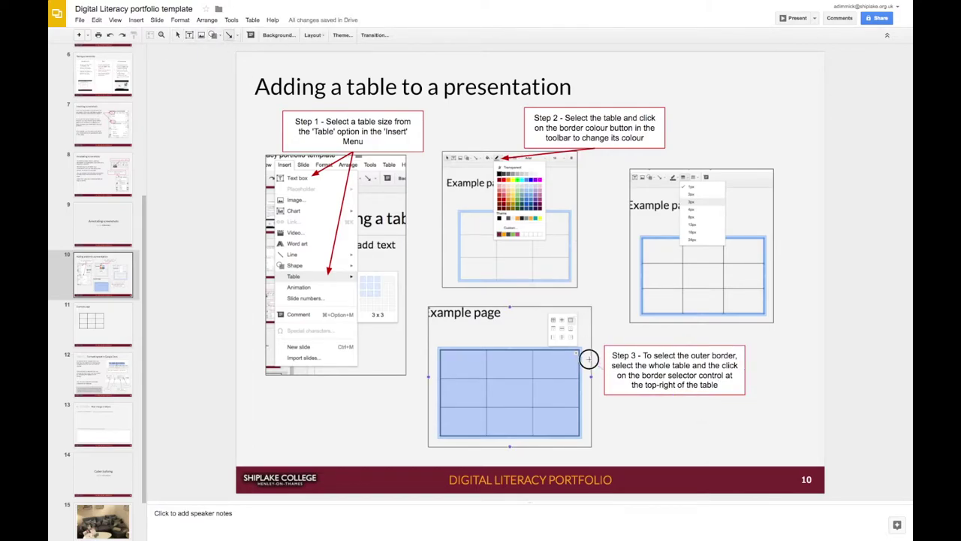
left_click_drag(577, 354, 604, 369)
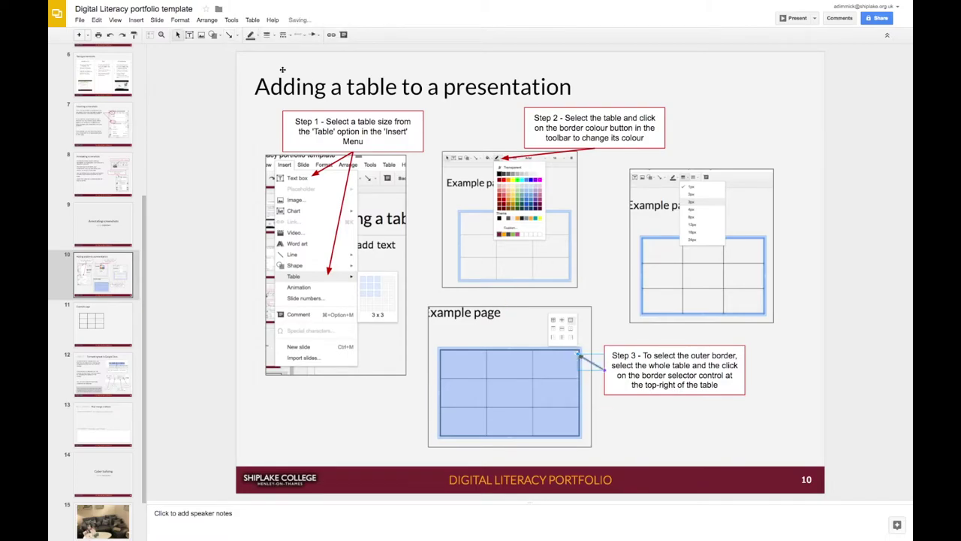
left_click(314, 35)
left_click(326, 93)
left_click(250, 36)
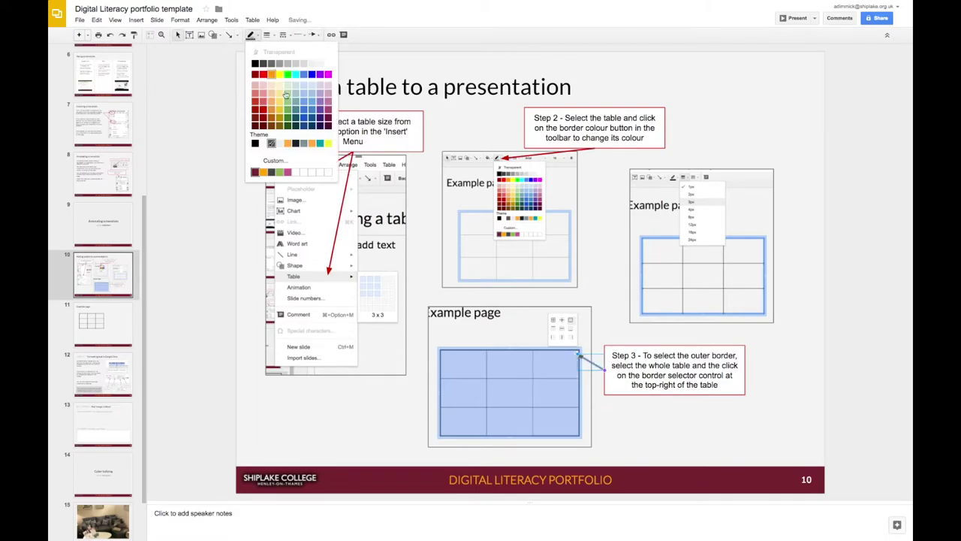
left_click(270, 114)
left_click(250, 35)
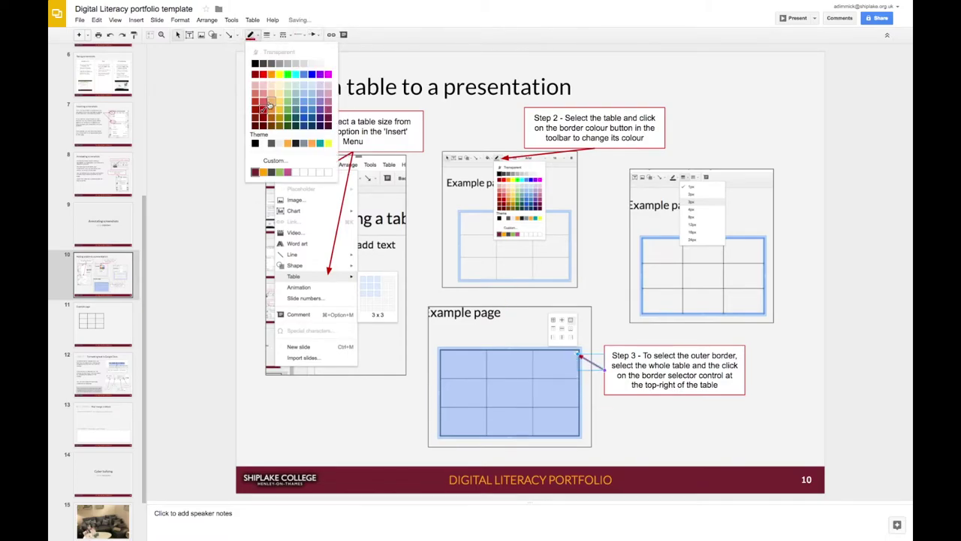
left_click(266, 35)
left_click(278, 63)
left_click(650, 417)
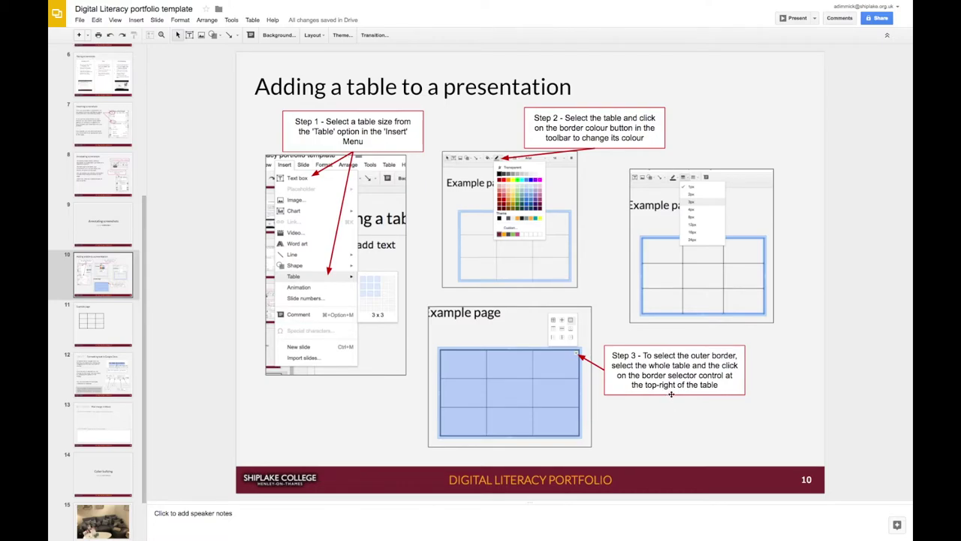
- Lower the Step 3 label and point the arrowhead at the table's top-right corner
left_click_drag(671, 393, 671, 437)
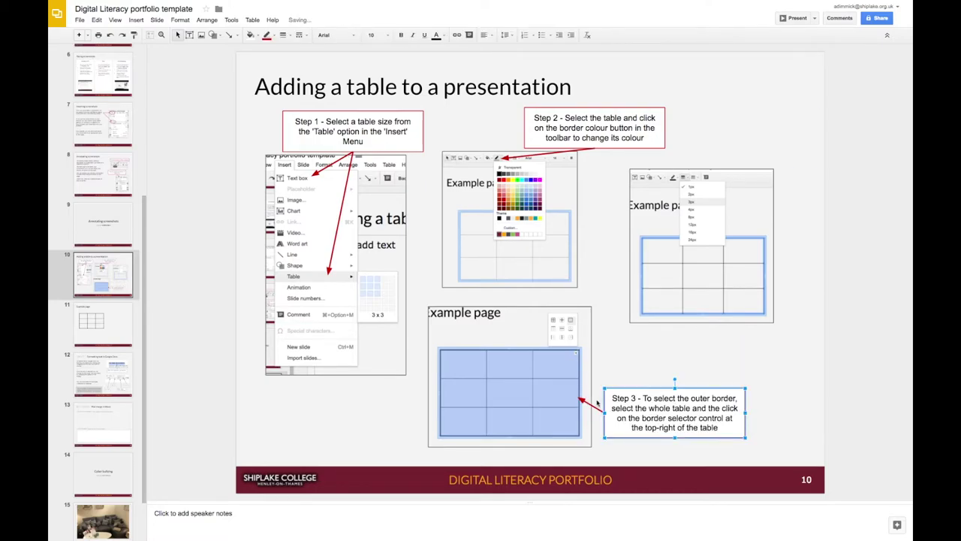
left_click(582, 402)
left_click_drag(583, 401, 578, 353)
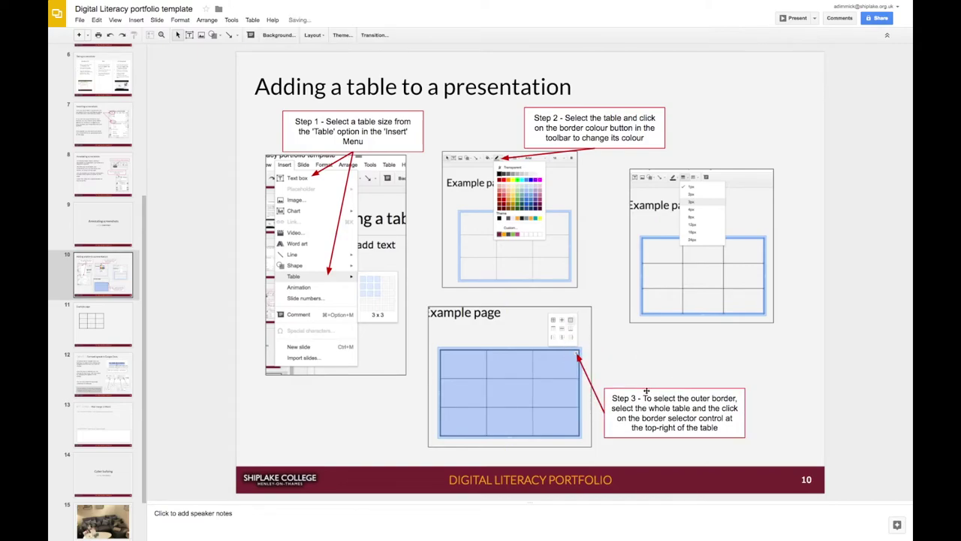
- Duplicate the Step 3 label and start the Step 4 text about the border thickness button
left_click_drag(644, 394, 678, 334)
key("Return")
type("Step 4 - Click on the border thickness button in the toolb")
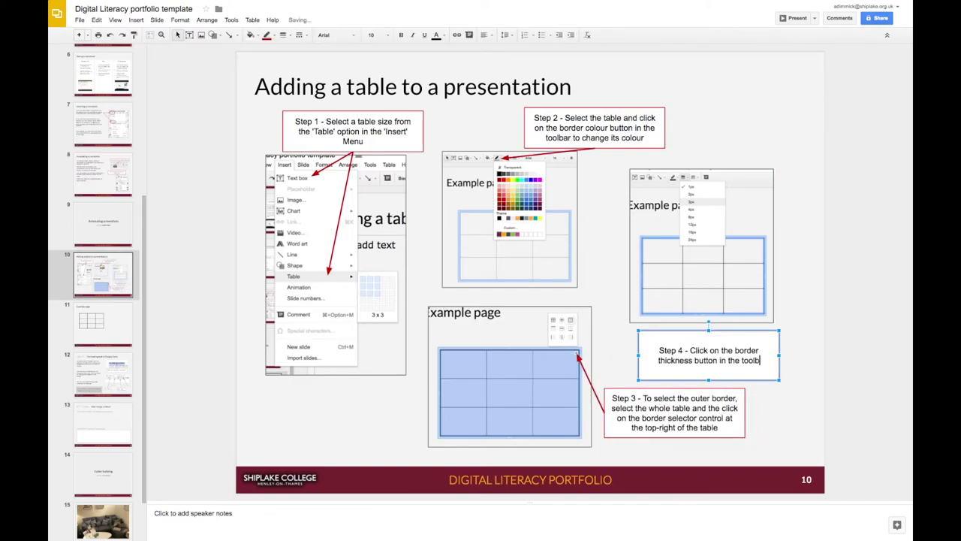
type("ar to change the outer border")
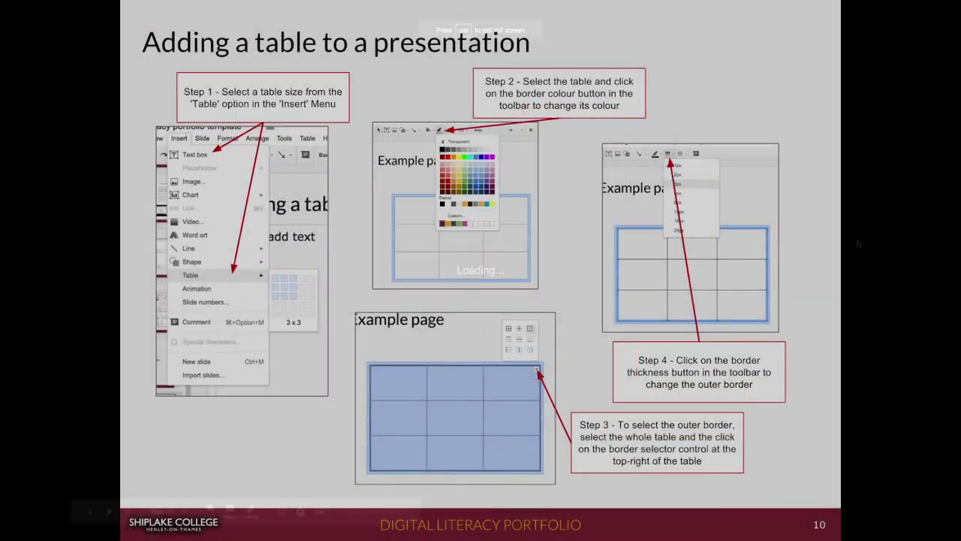